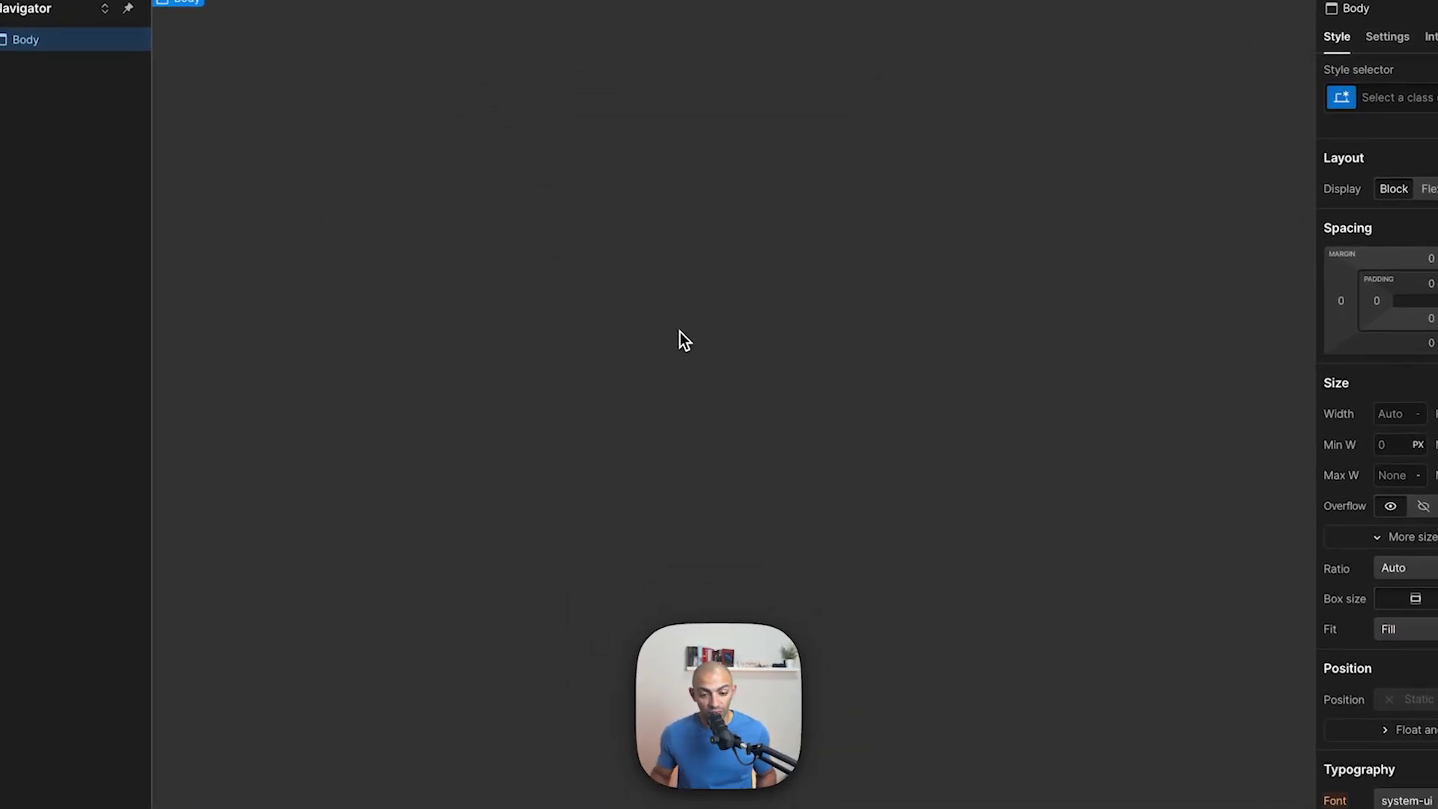
Step: Switch to the Day 4 demo project window showing the Awesome Headphones product page
key("alt+Tab")
key("alt+Tab")
key("alt+Tab")
key("alt+Tab")
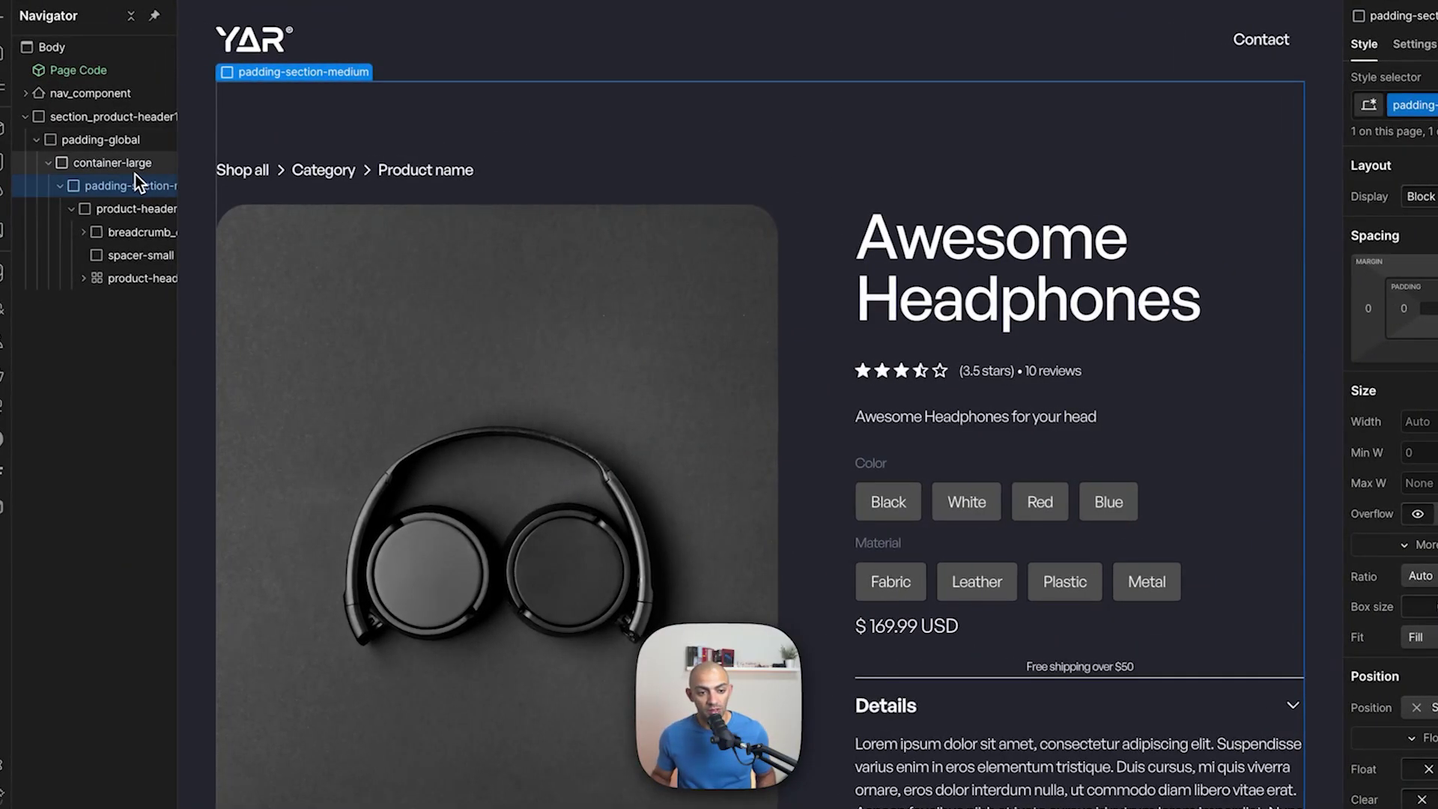
Step: Select the container-large, padding-global and section_product-header1 wrappers in the Navigator, then preview the page
left_click(109, 171)
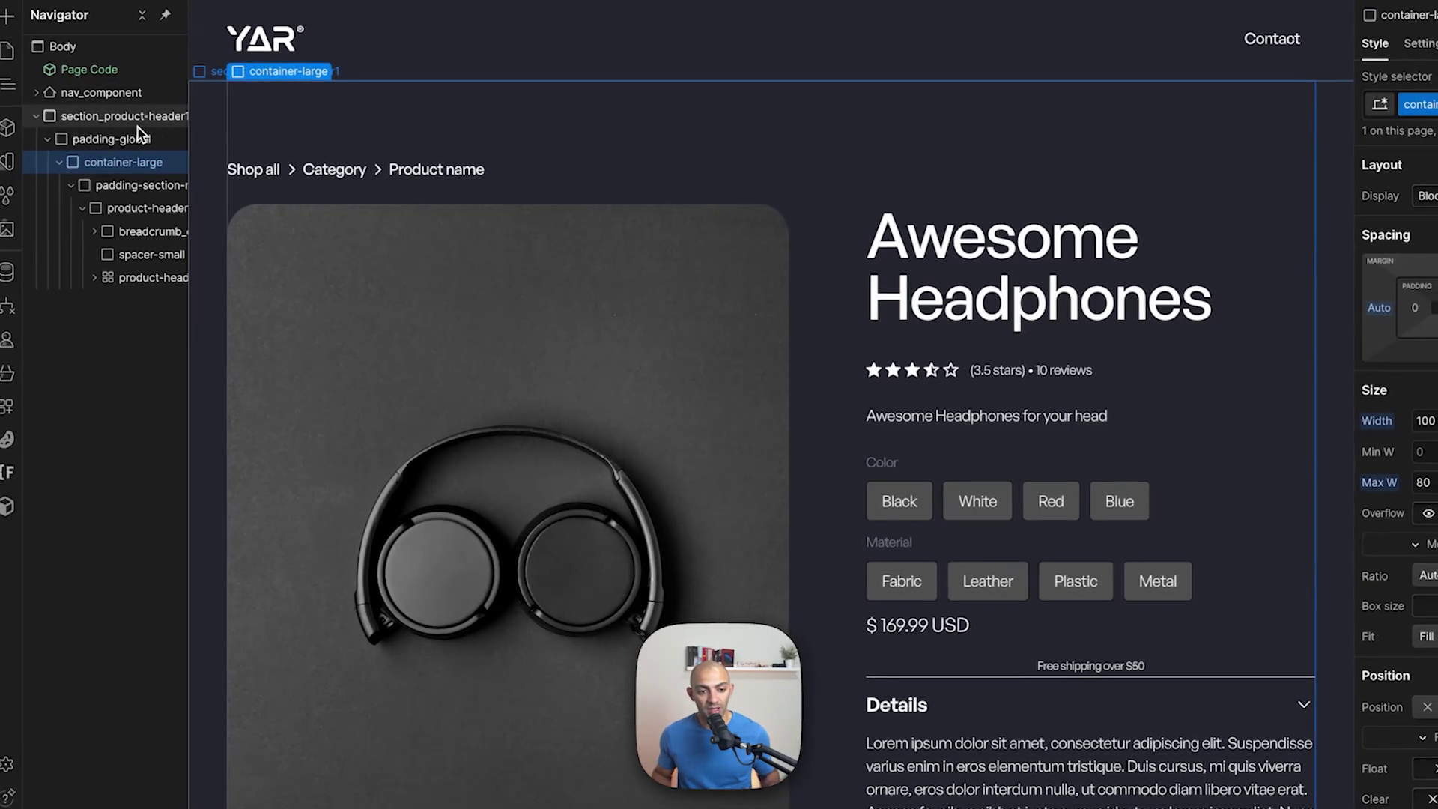
left_click(136, 121)
left_click(128, 136)
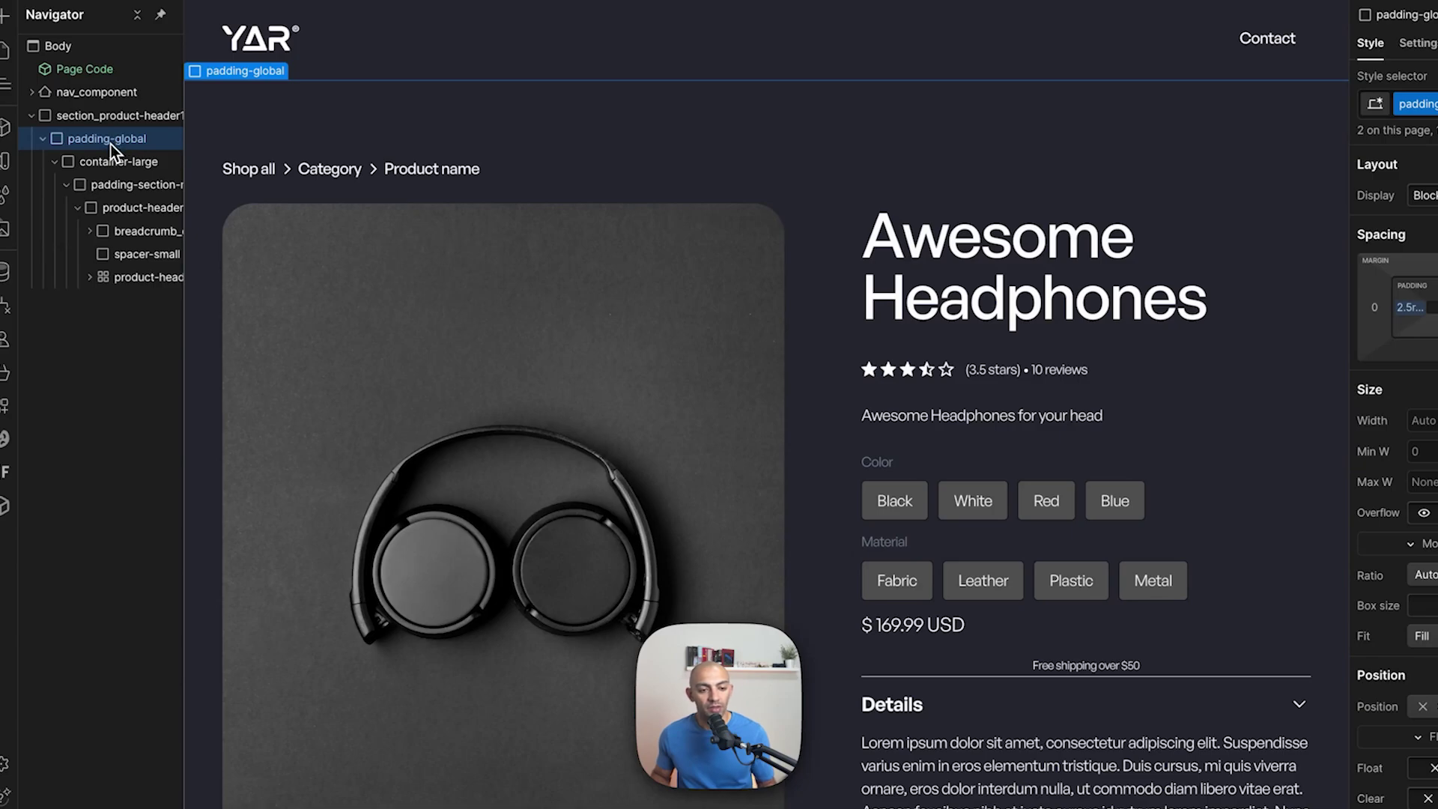
left_click(74, 142)
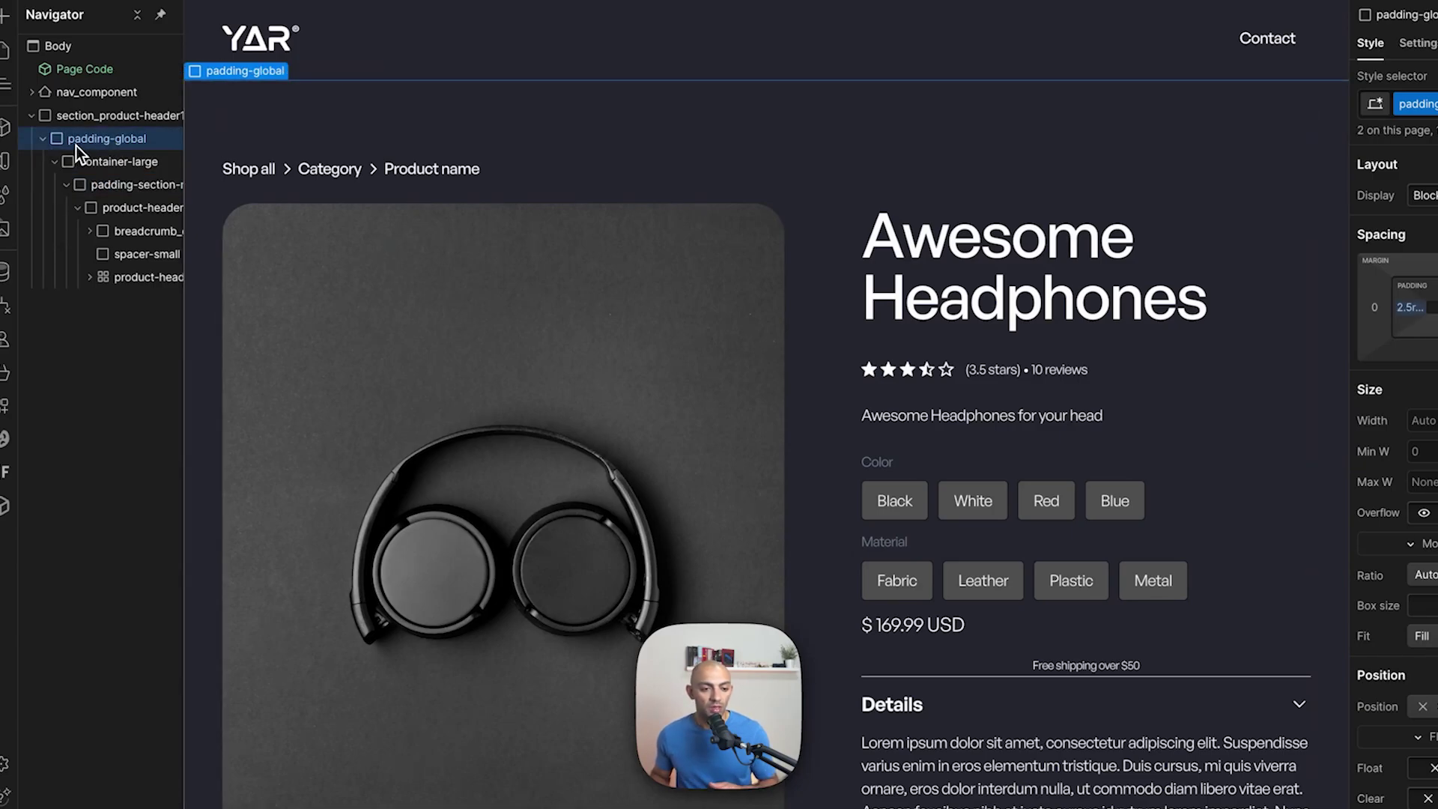
left_click(117, 166)
left_click(129, 114)
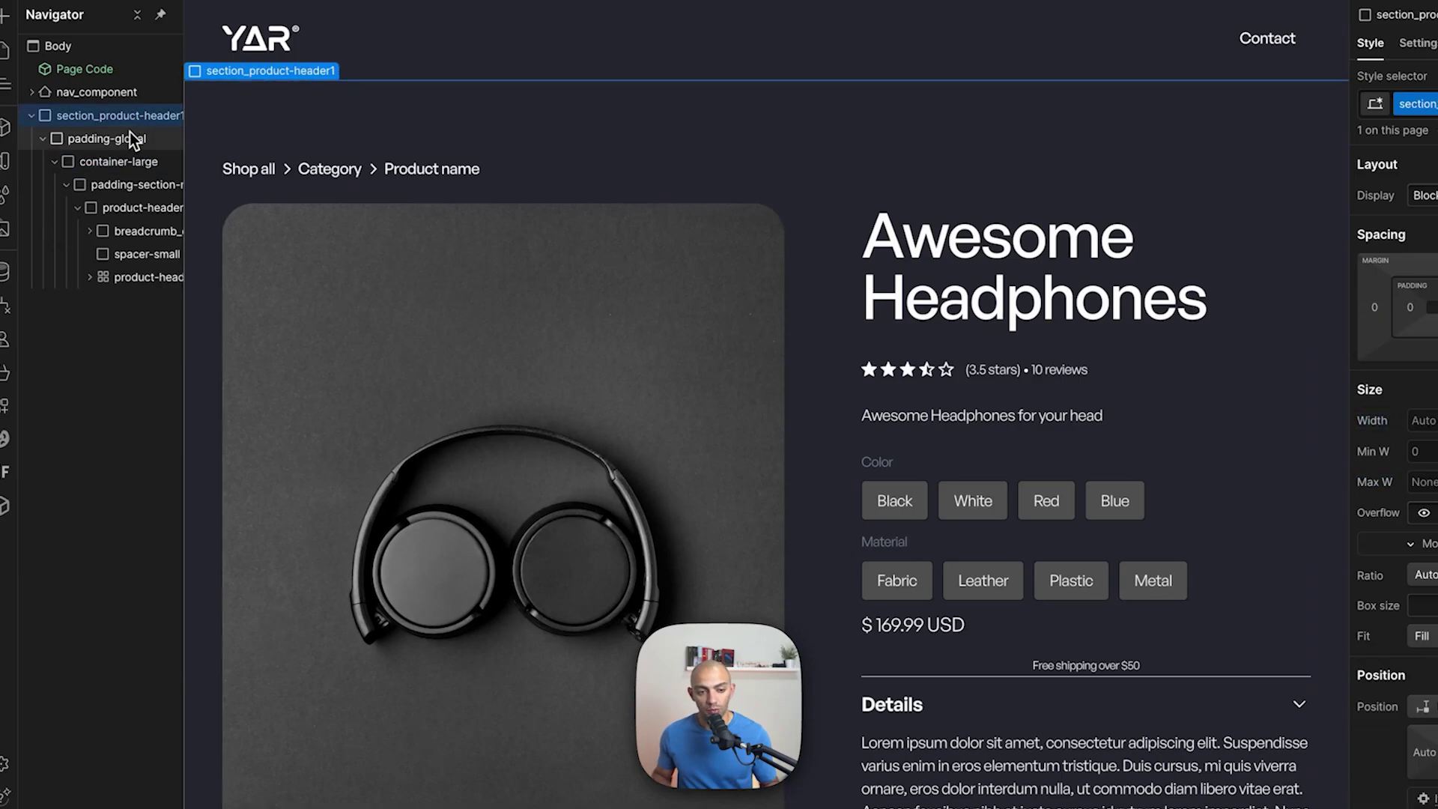
left_click(119, 160)
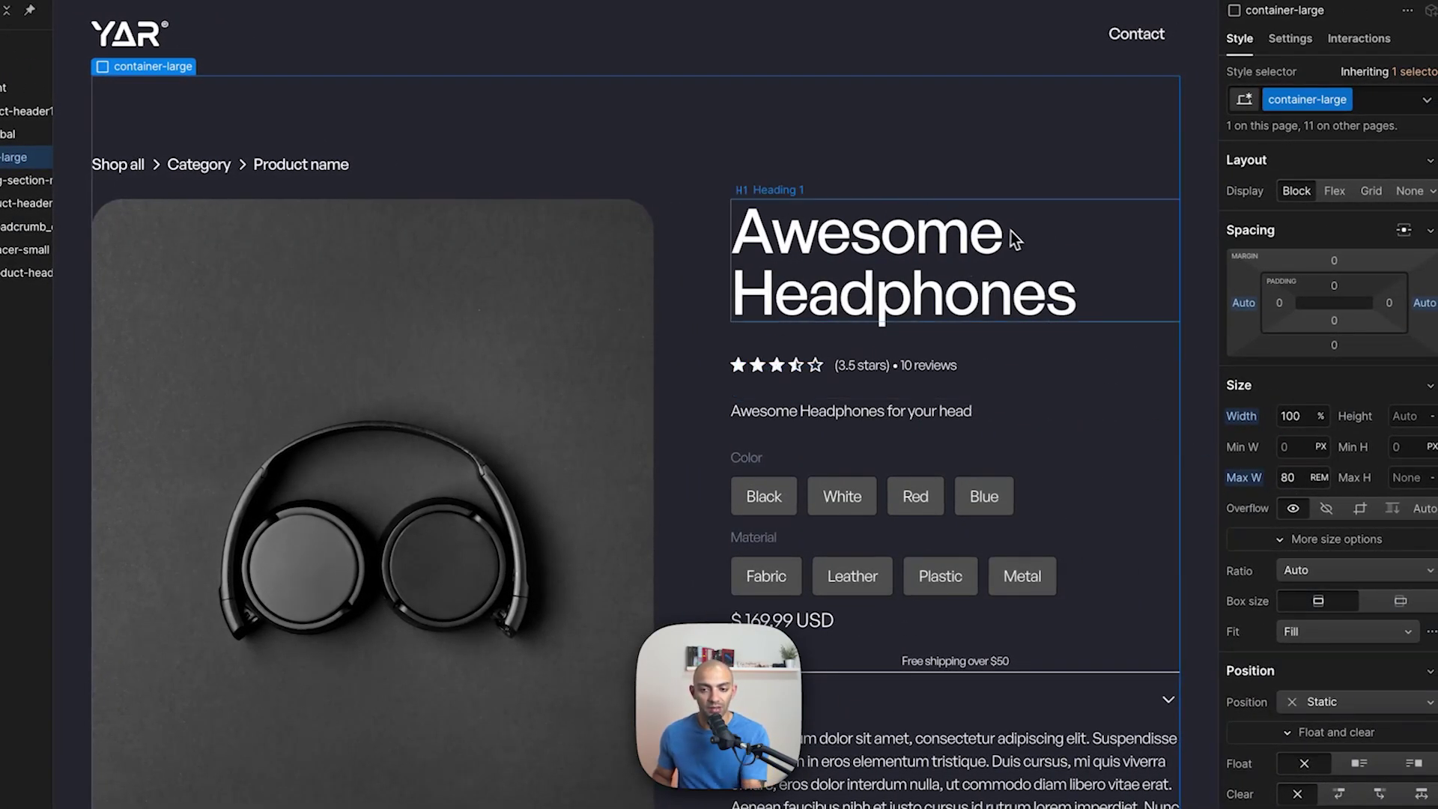
key("ctrl+shift+p")
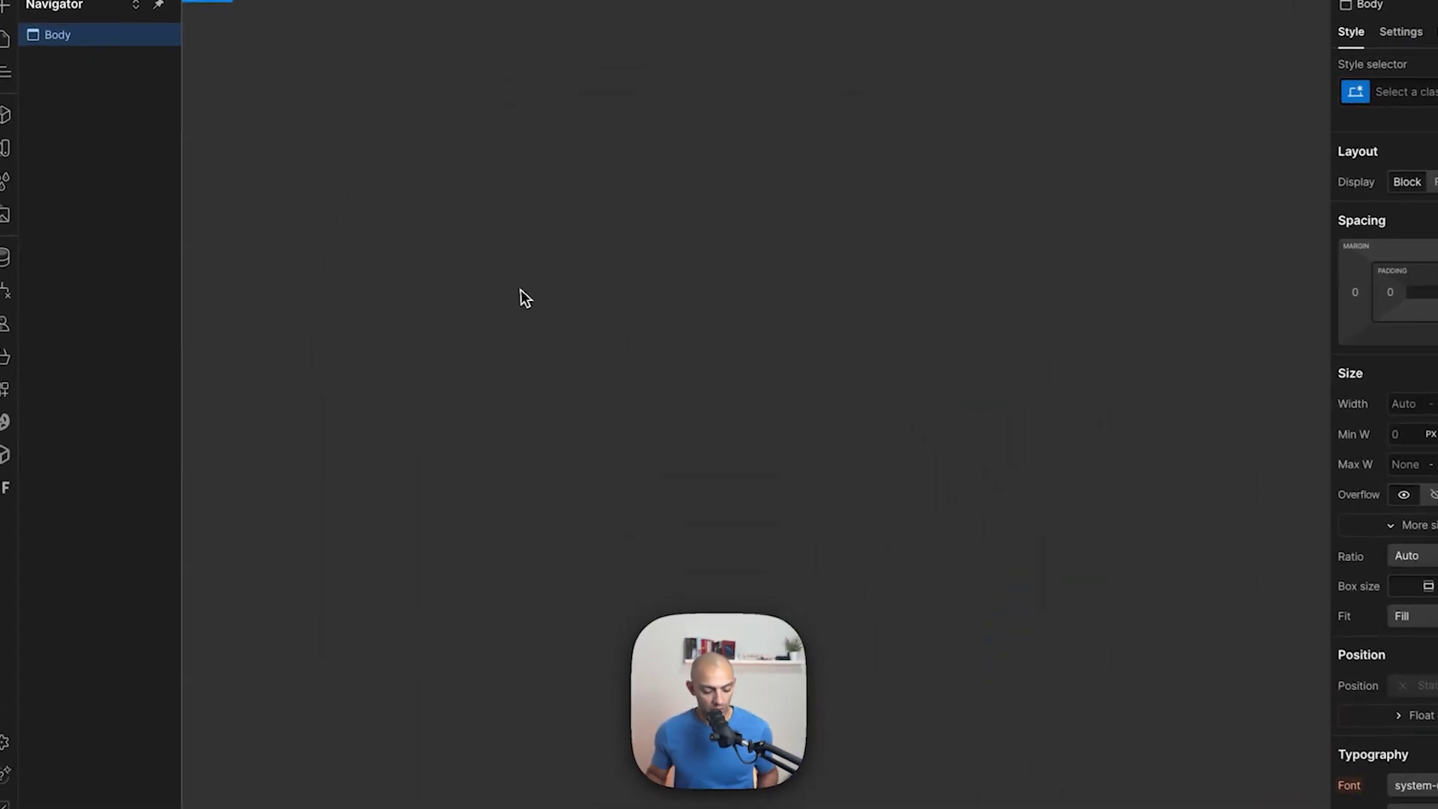
Step: Add a Container with a paragraph and a Heading 1 inside, then select the Container
key("a")
left_click(136, 179)
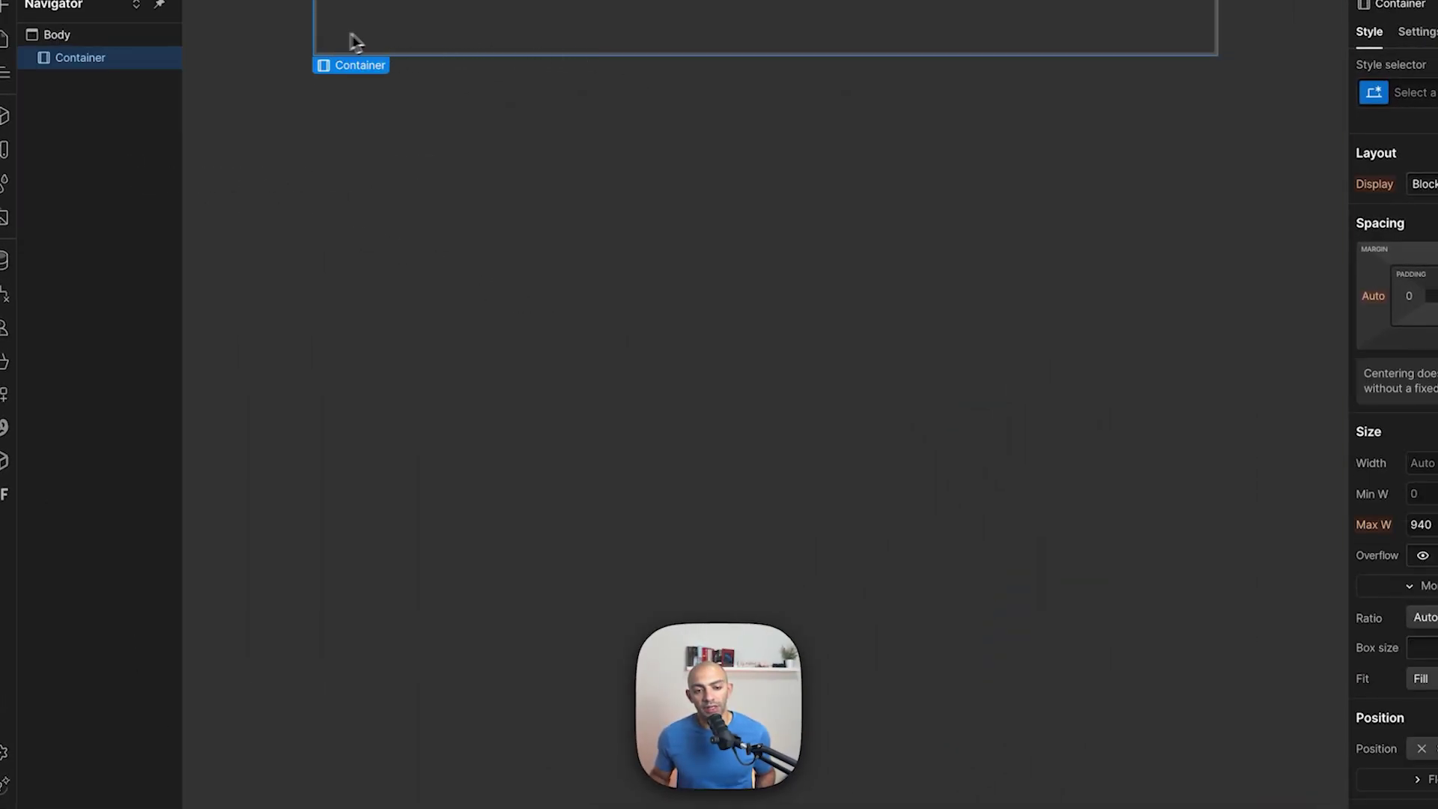
key("a")
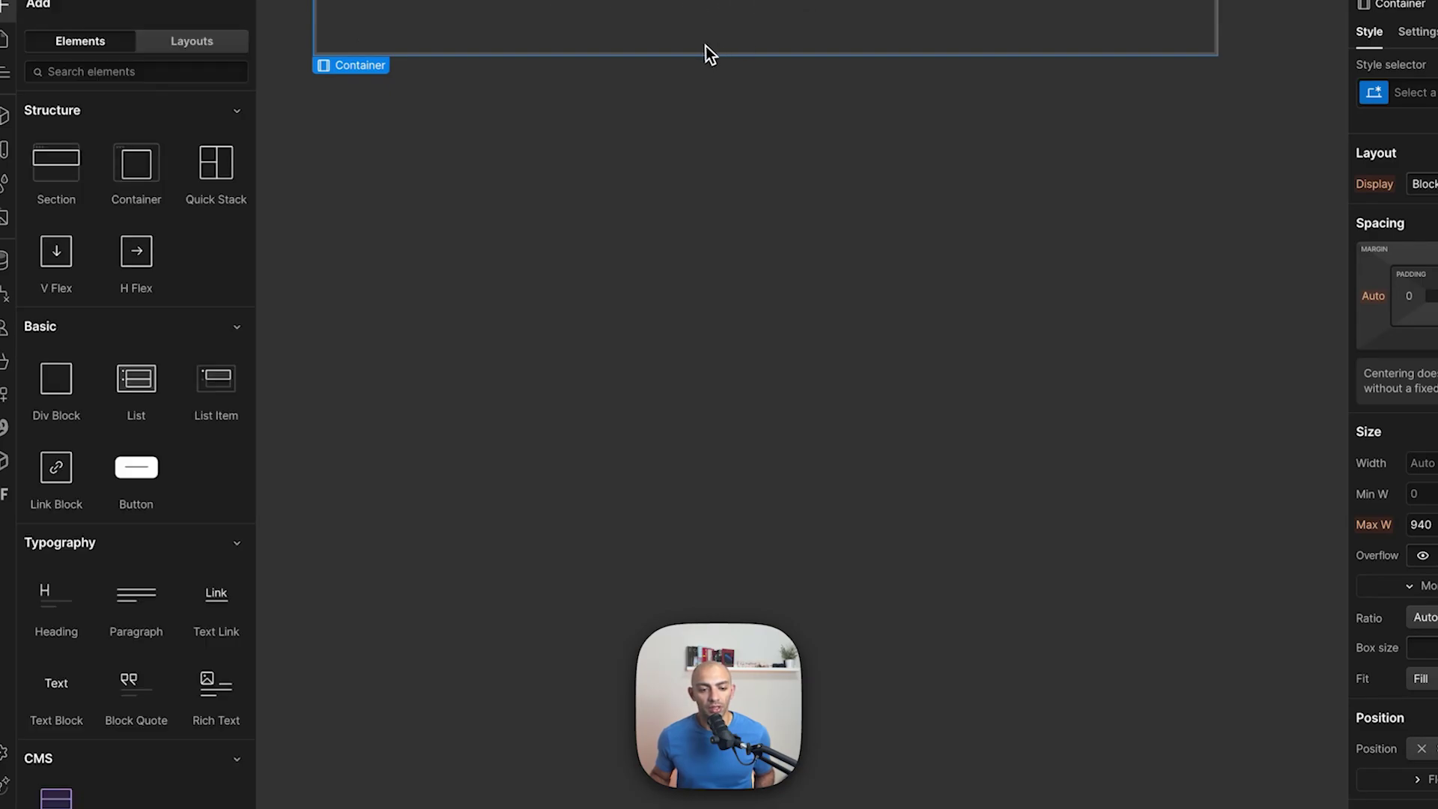
left_click(134, 592)
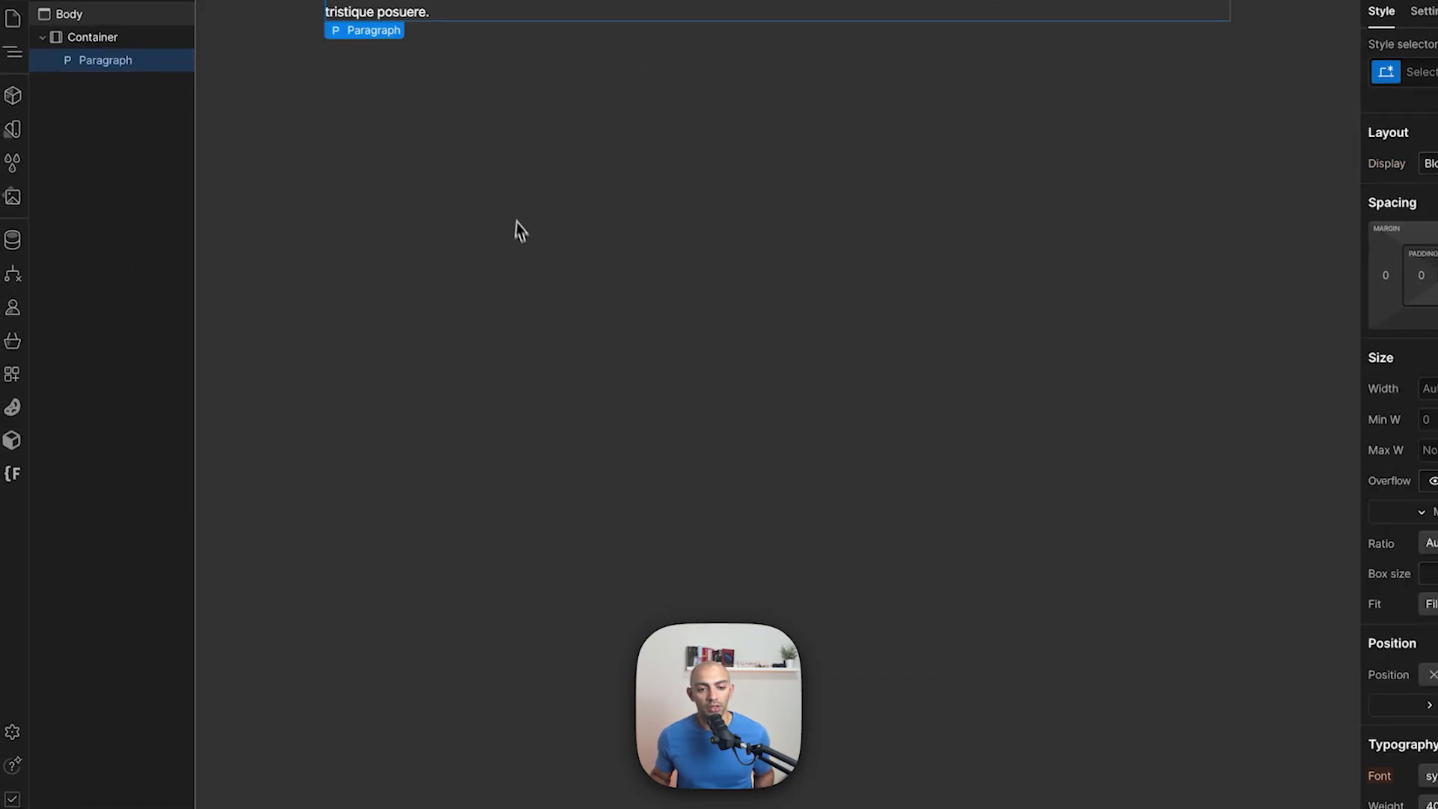
key("a")
left_click(63, 573)
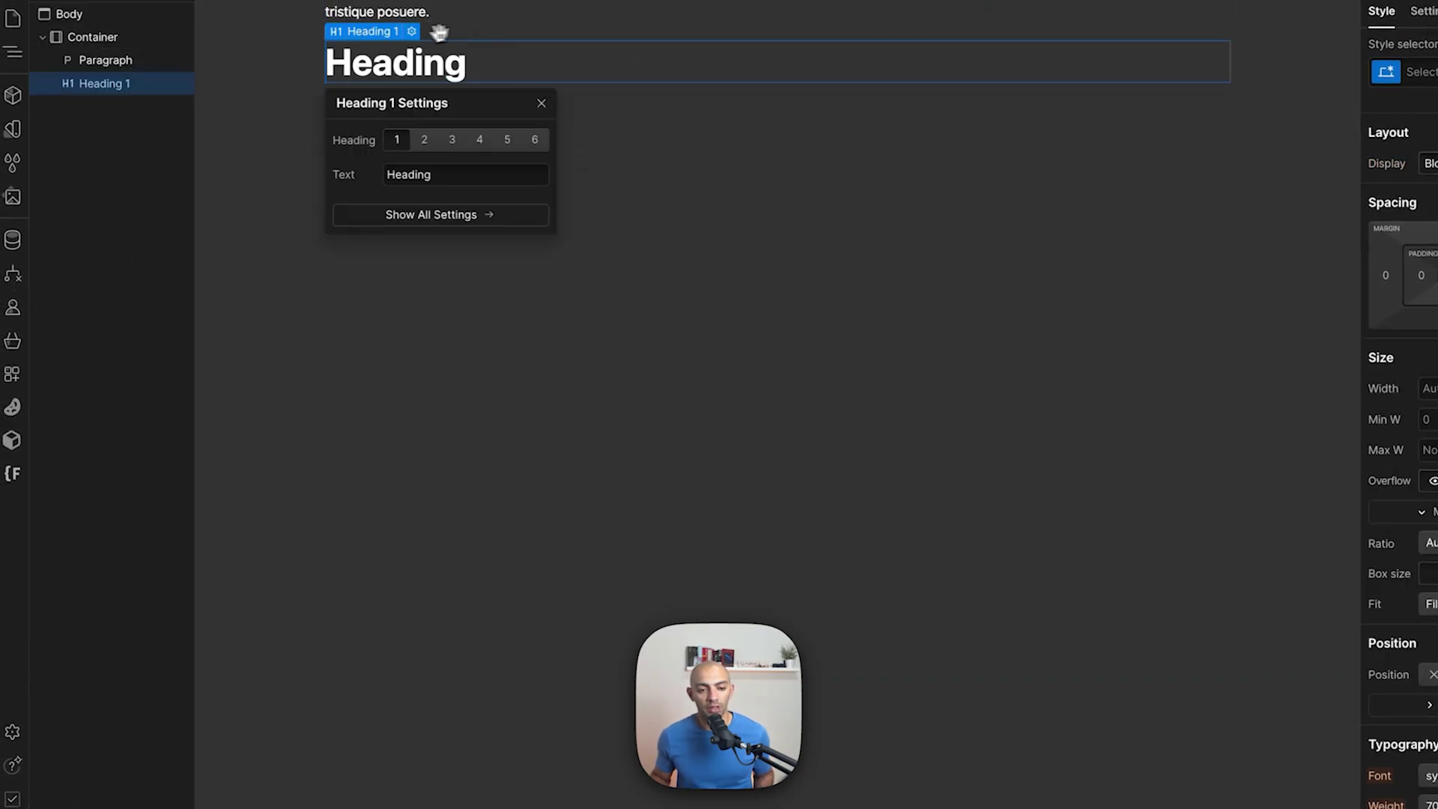
left_click(136, 54)
left_click(135, 47)
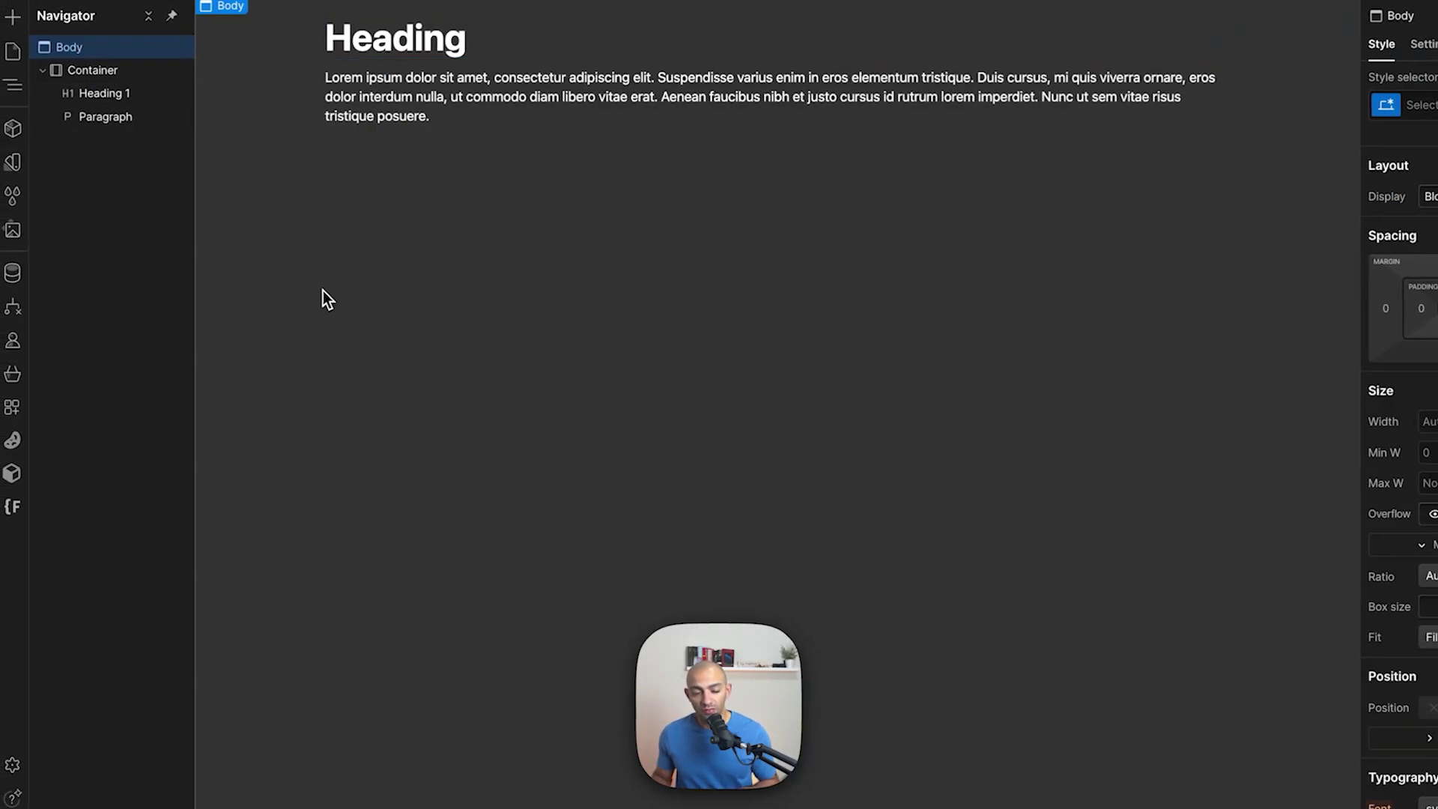
left_click(110, 67)
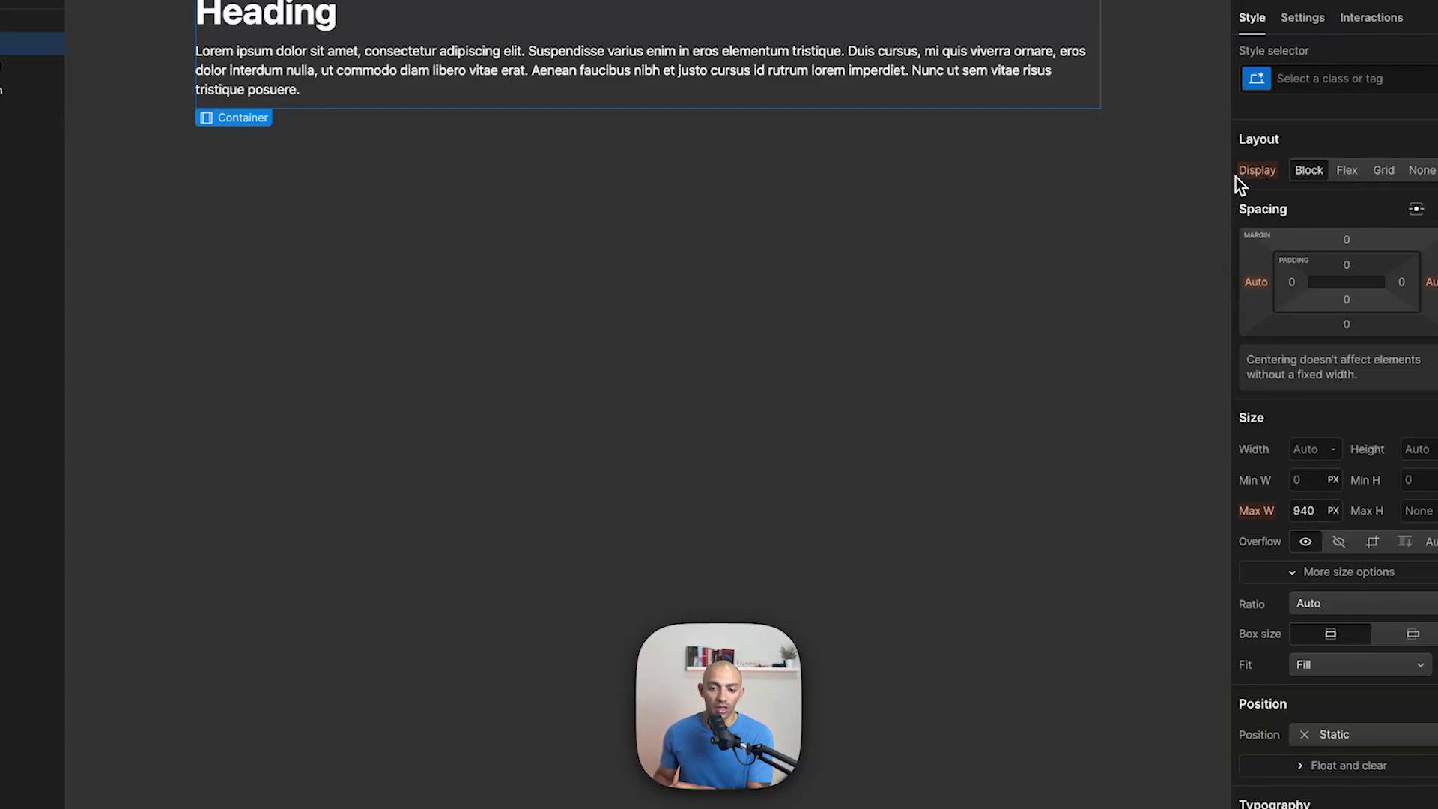
left_click(20, 4)
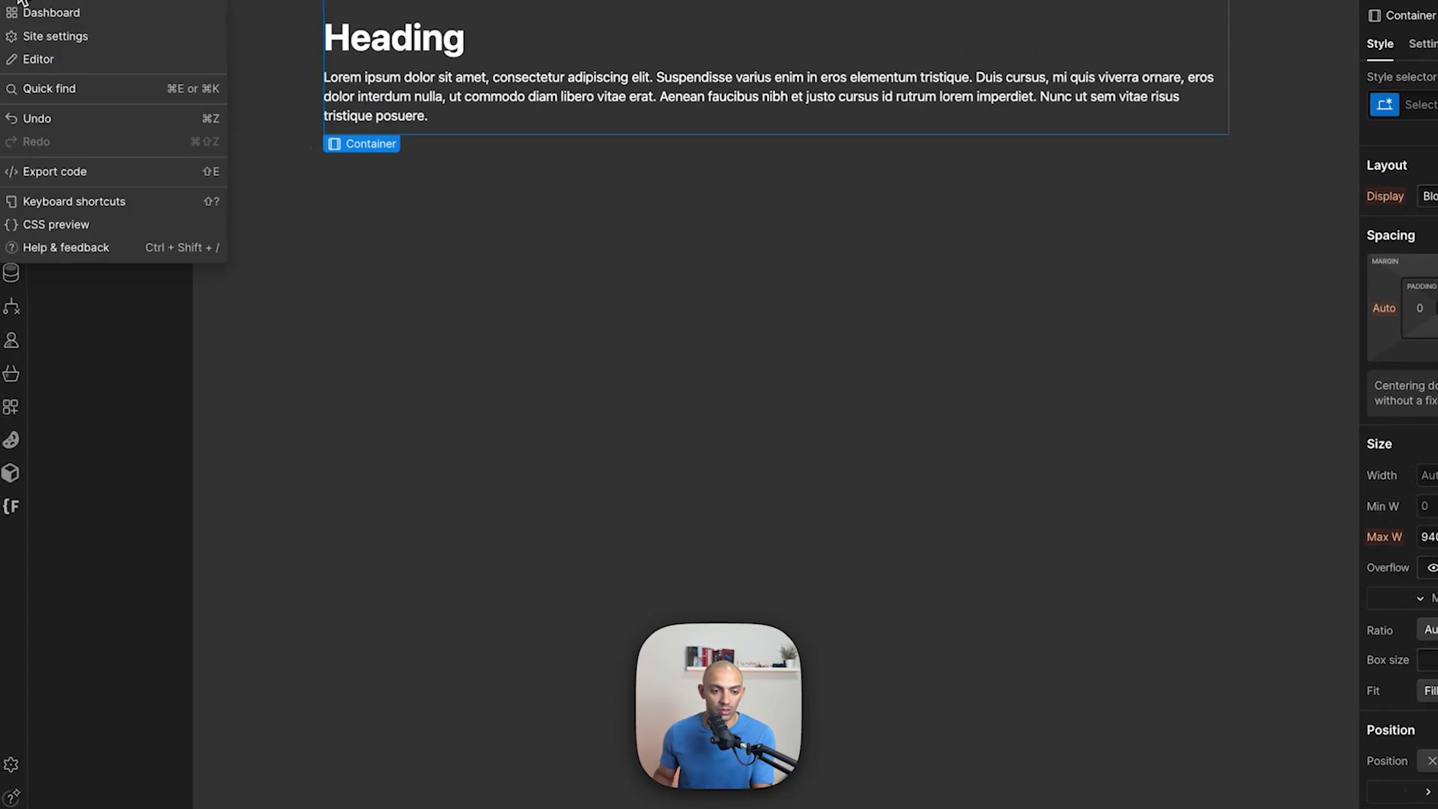
left_click(54, 226)
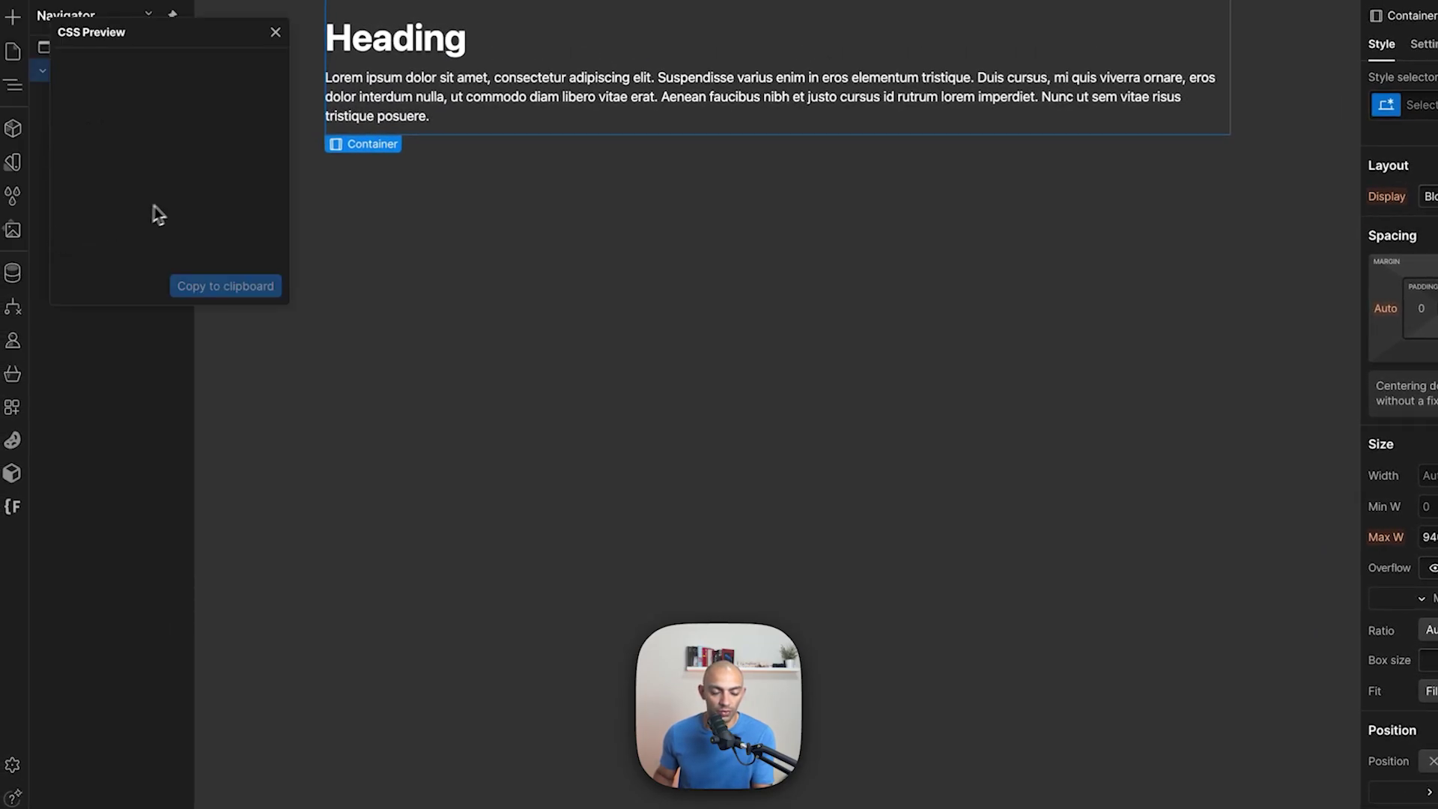
left_click(276, 37)
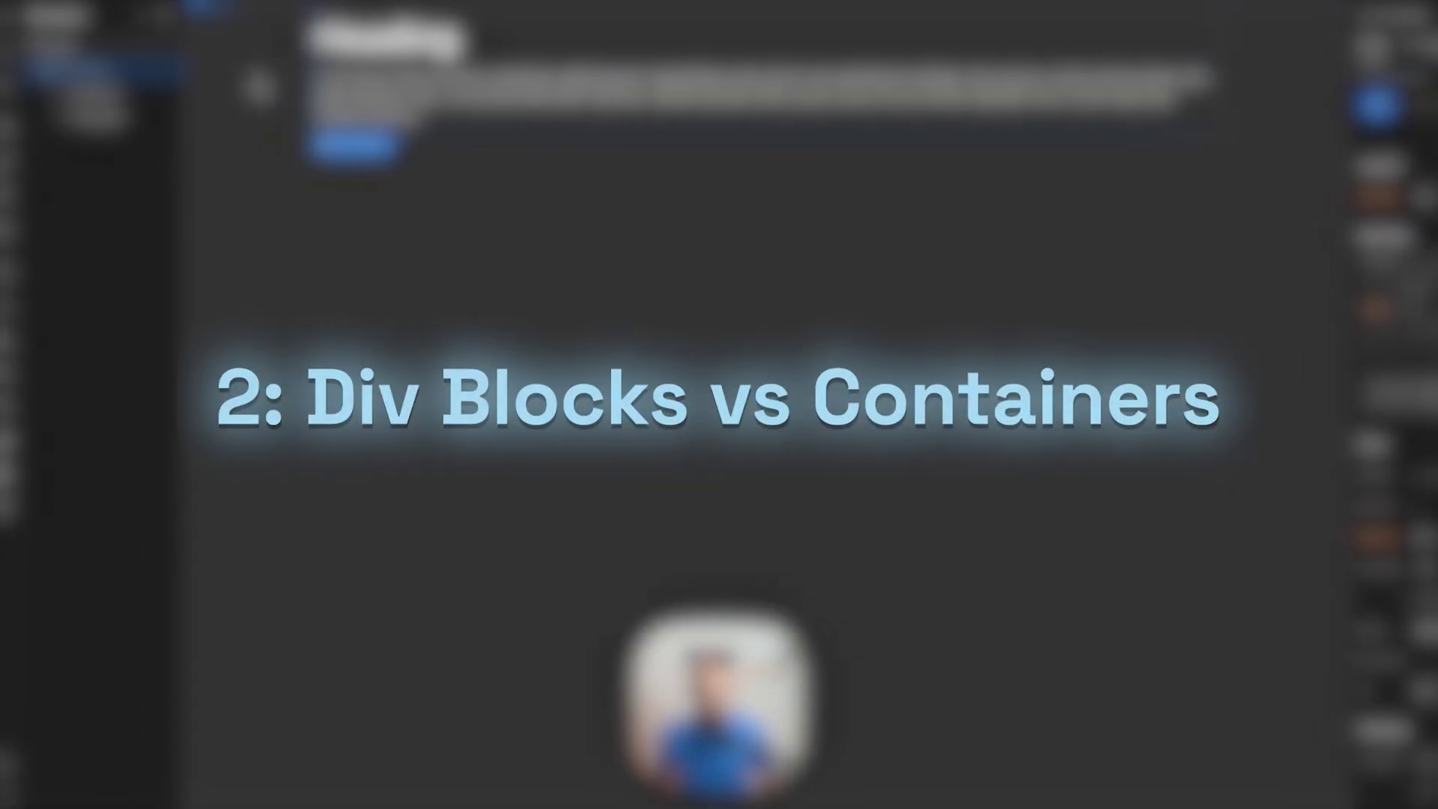
Step: Add a Div Block with the class 'container' and place a heading copy inside it
key("a")
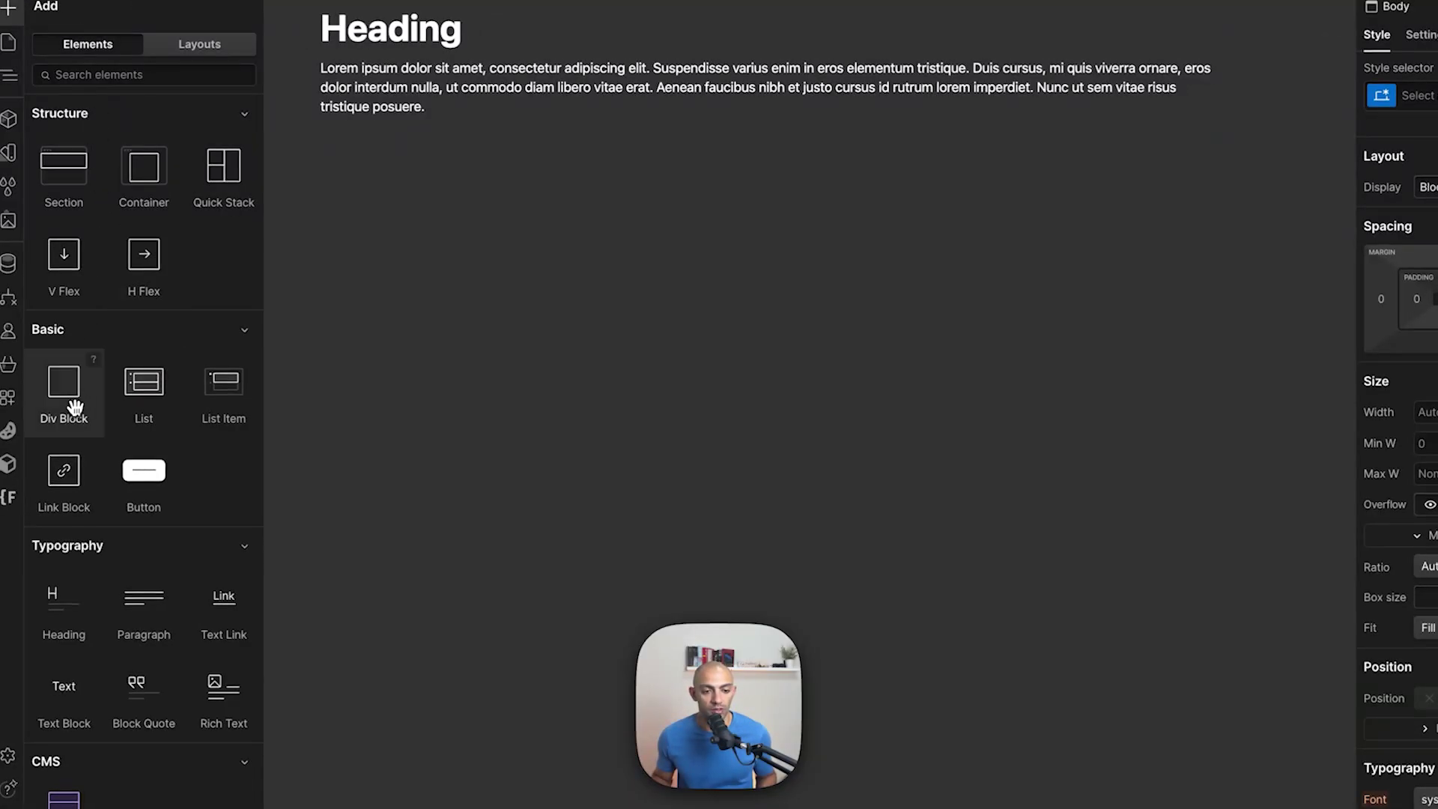
left_click(73, 408)
left_click(1432, 93)
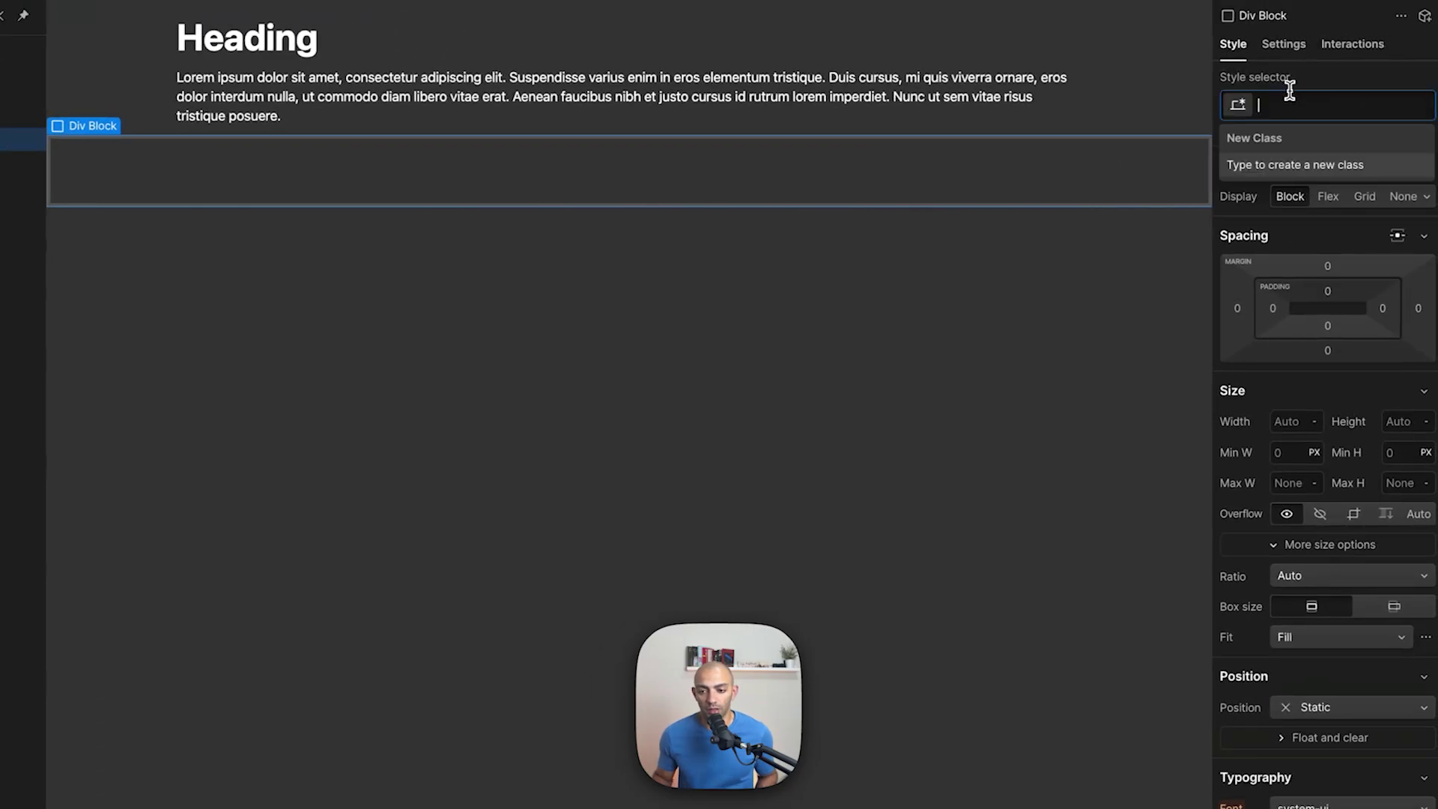
type("container")
key("Return")
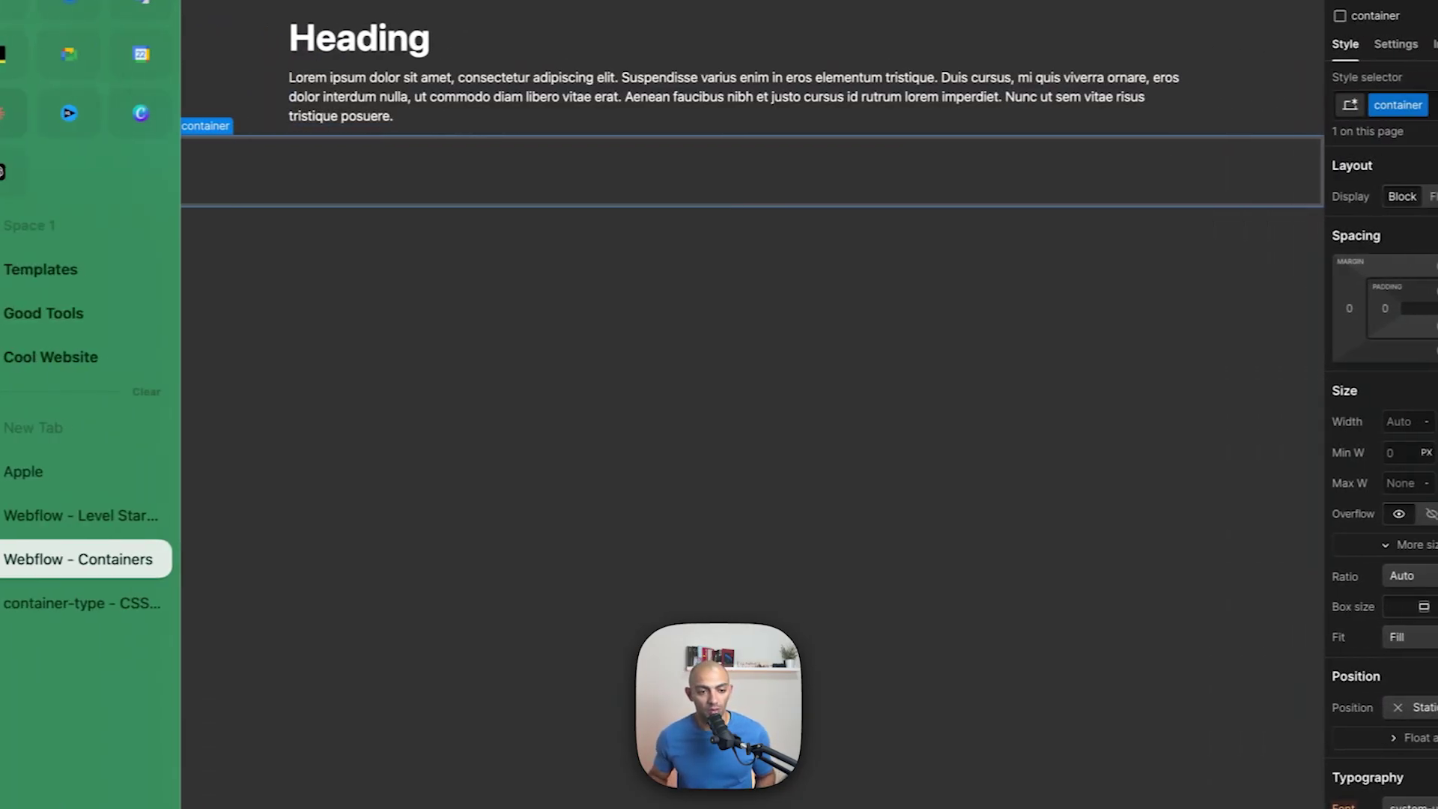
left_click_drag(101, 93, 102, 147)
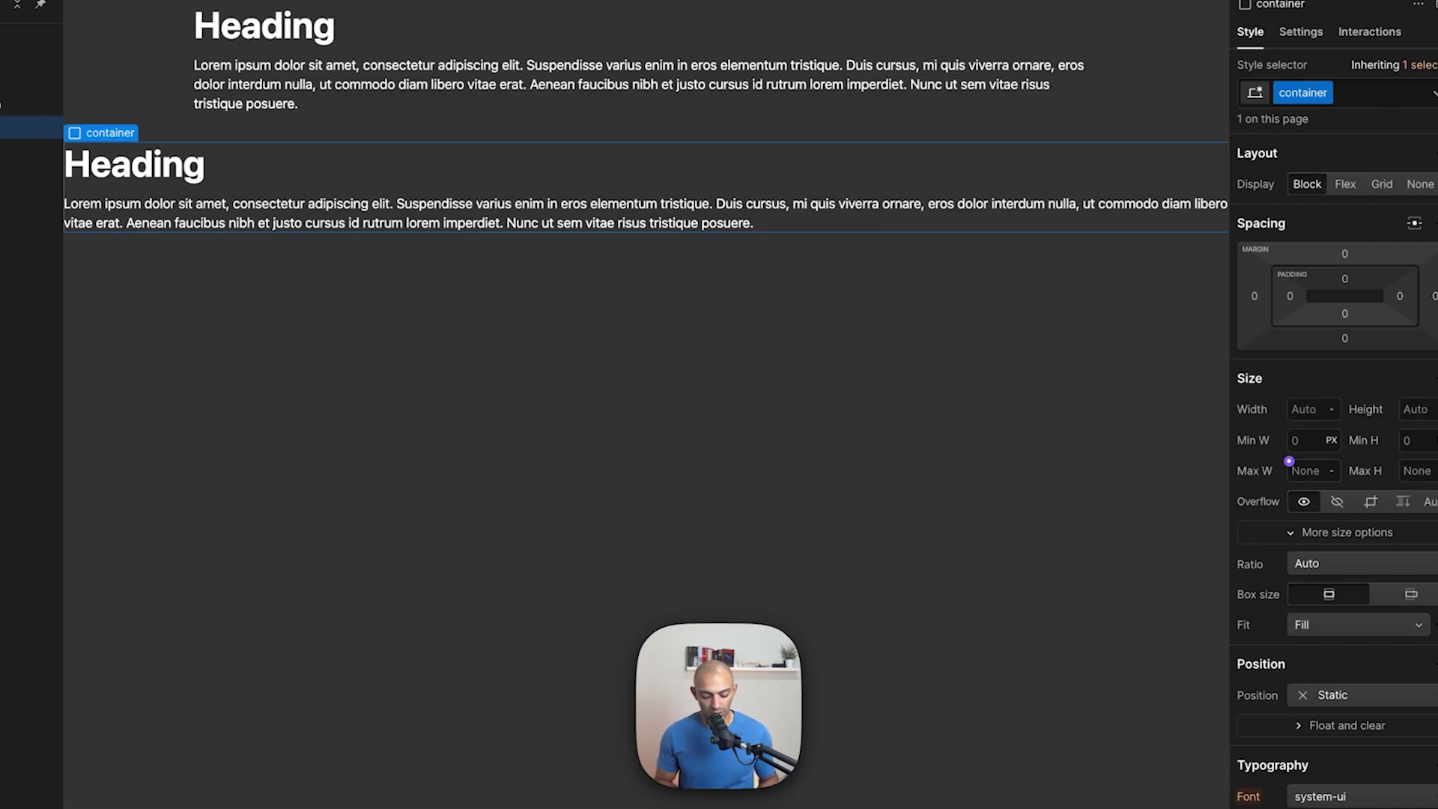
Step: Check the mobile portrait breakpoint, then centre the container with auto side margins
key("shift+4")
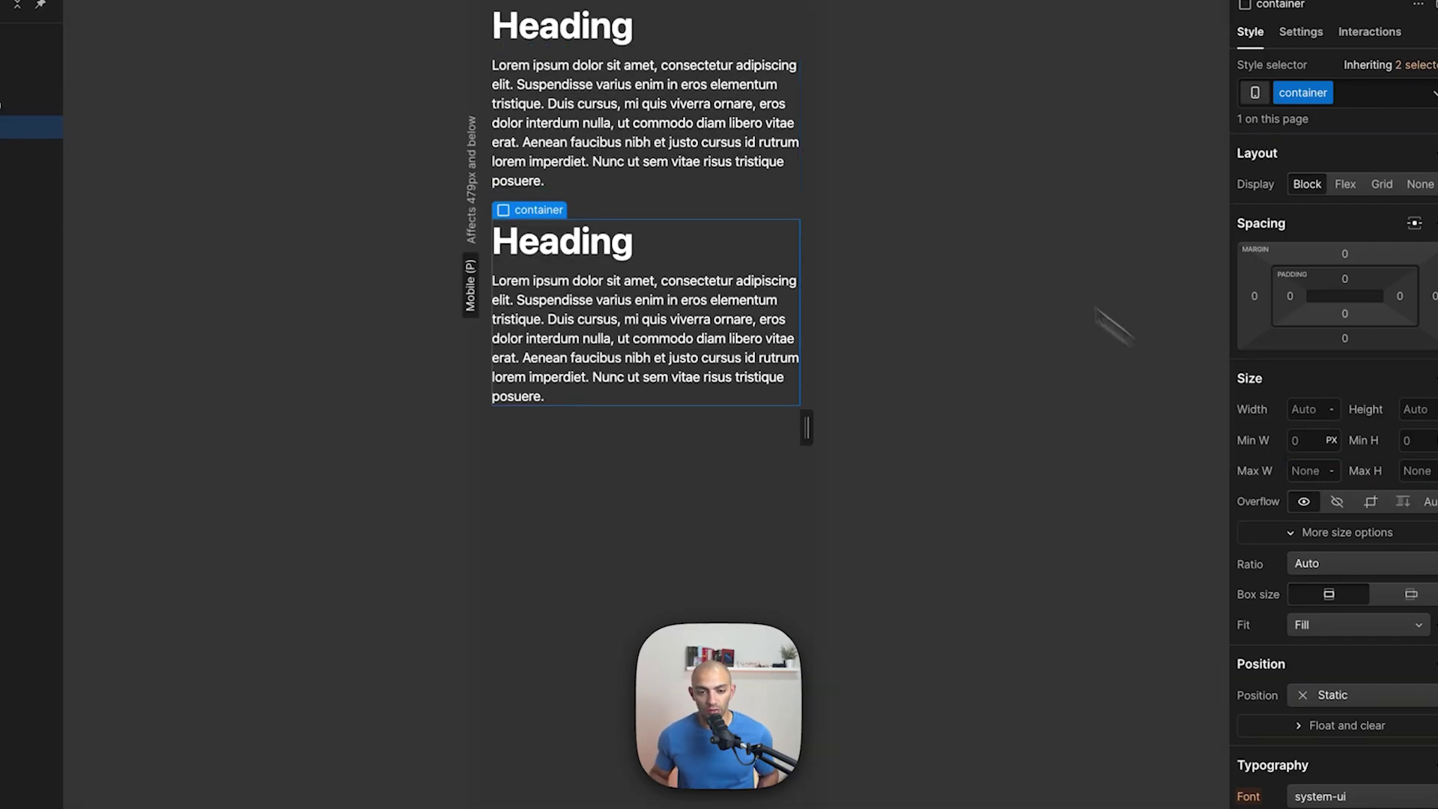
key("shift+1")
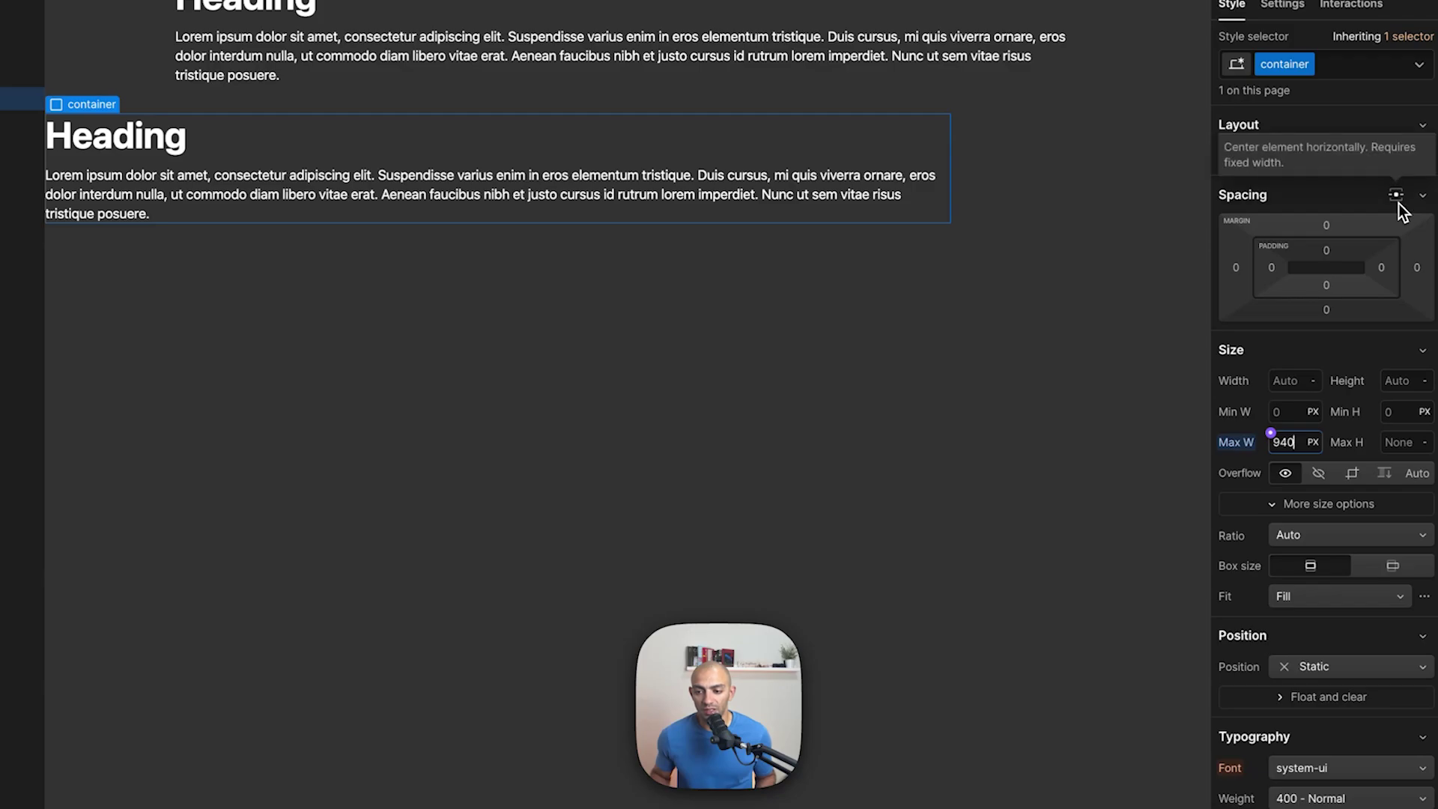
left_click(1397, 197)
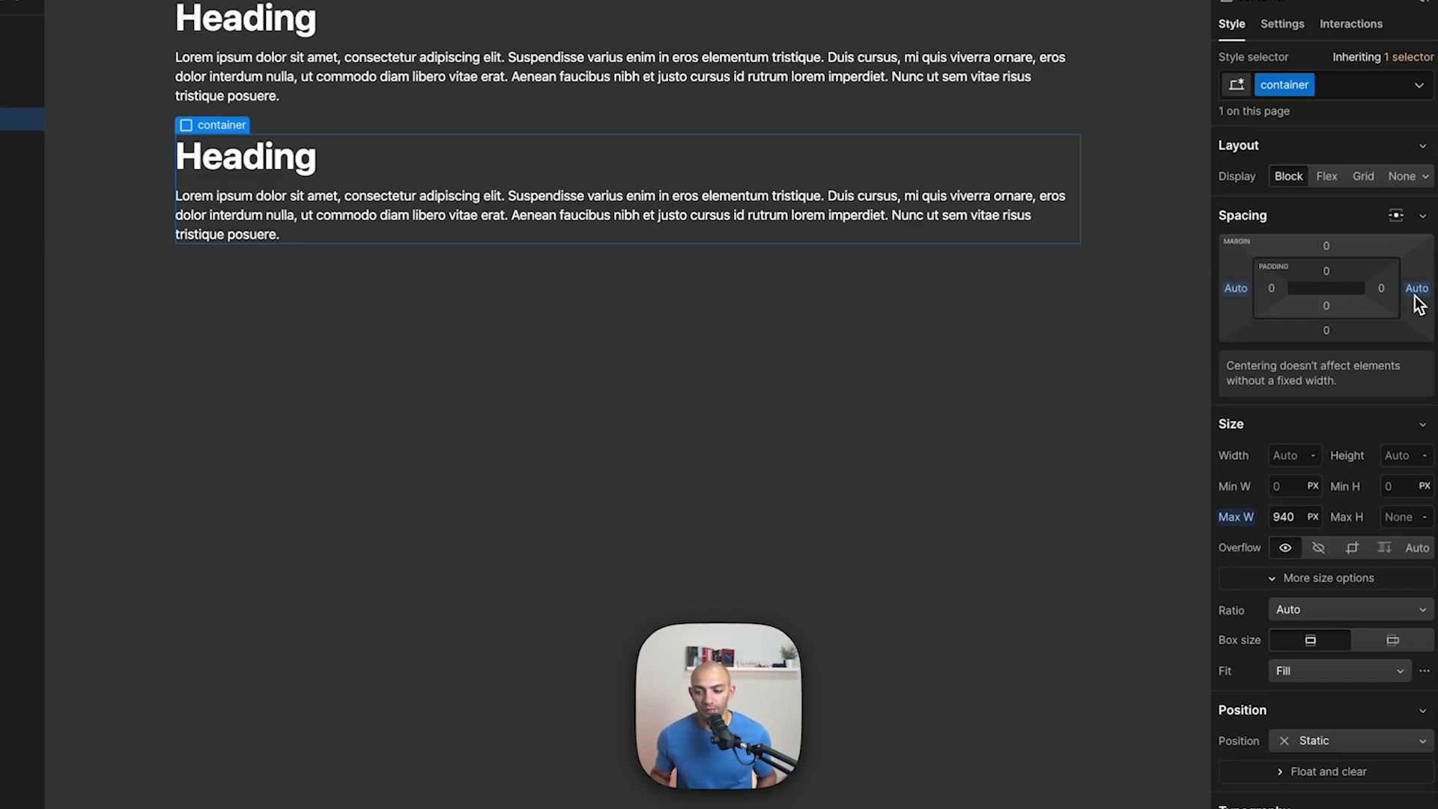
Step: Compare the built-in Container and the lowercase container blocks in the Navigator
left_click(65, 75)
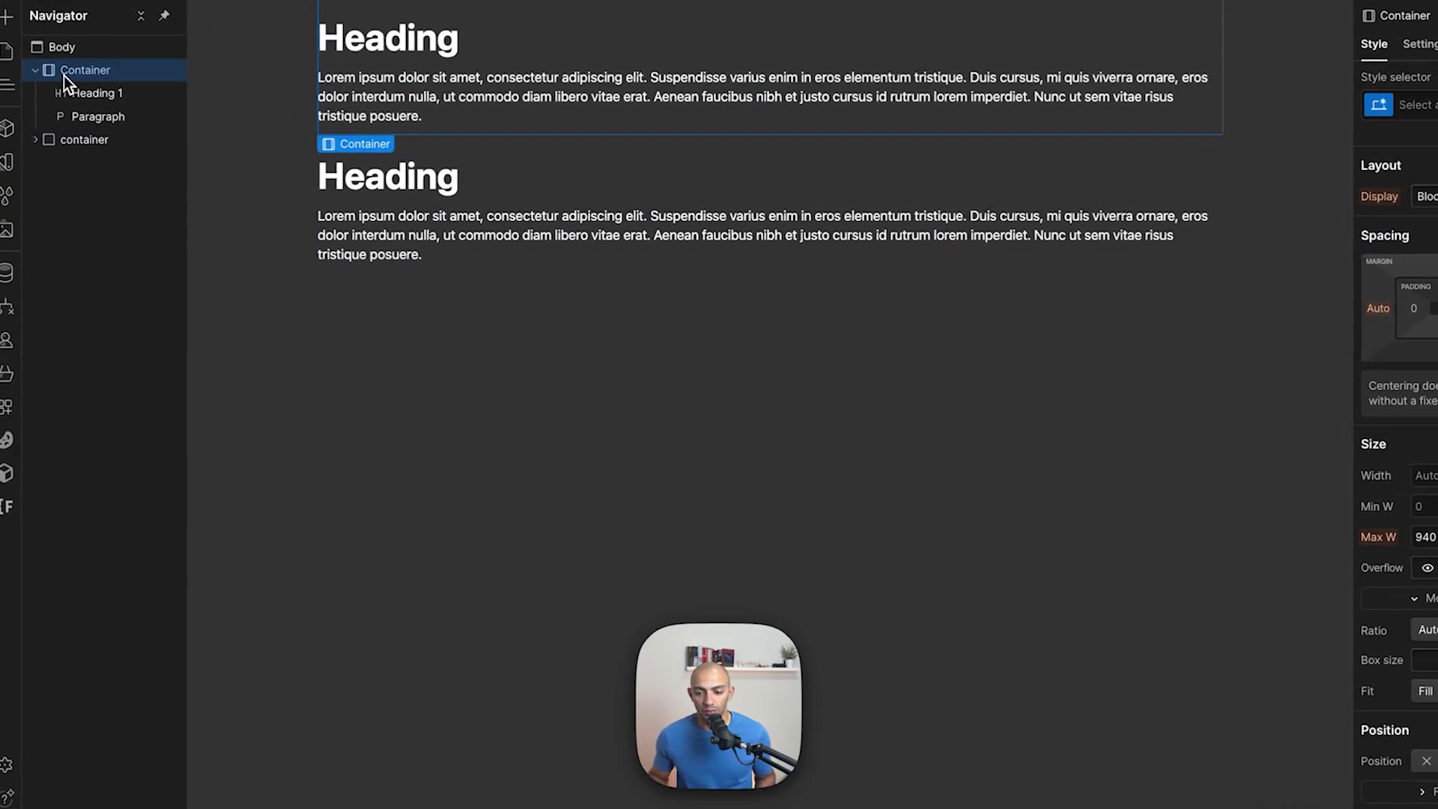
left_click(93, 146)
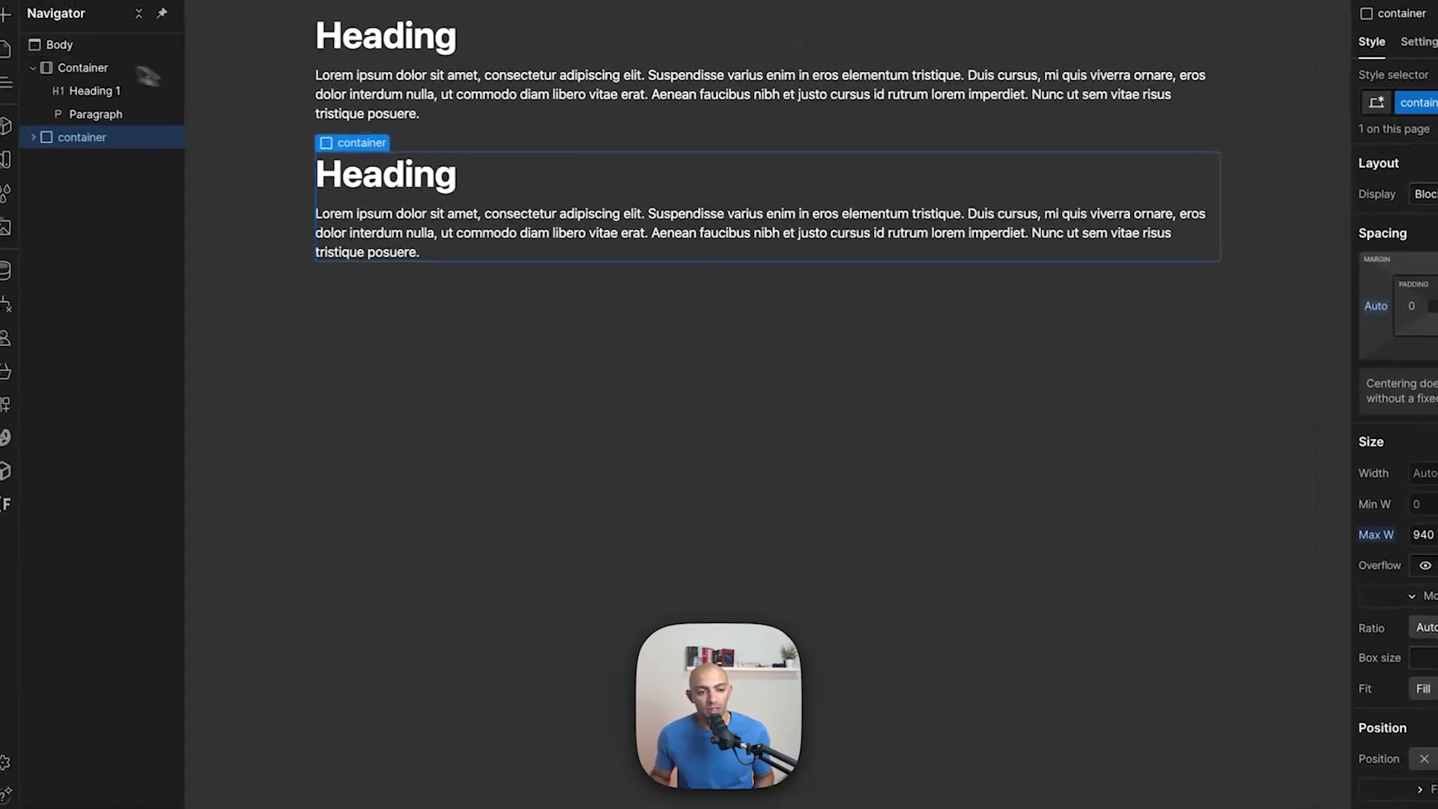
left_click(93, 75)
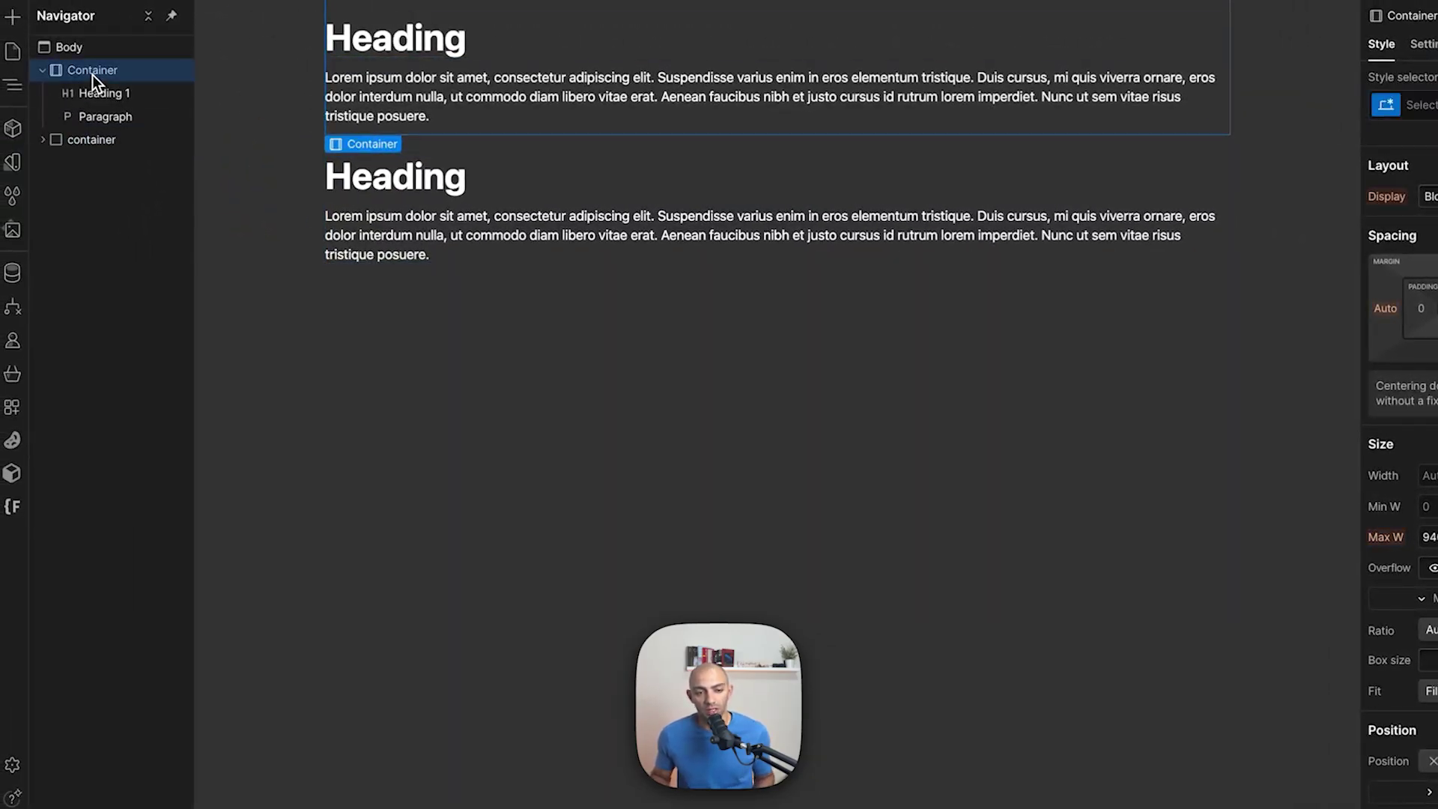
left_click(93, 137)
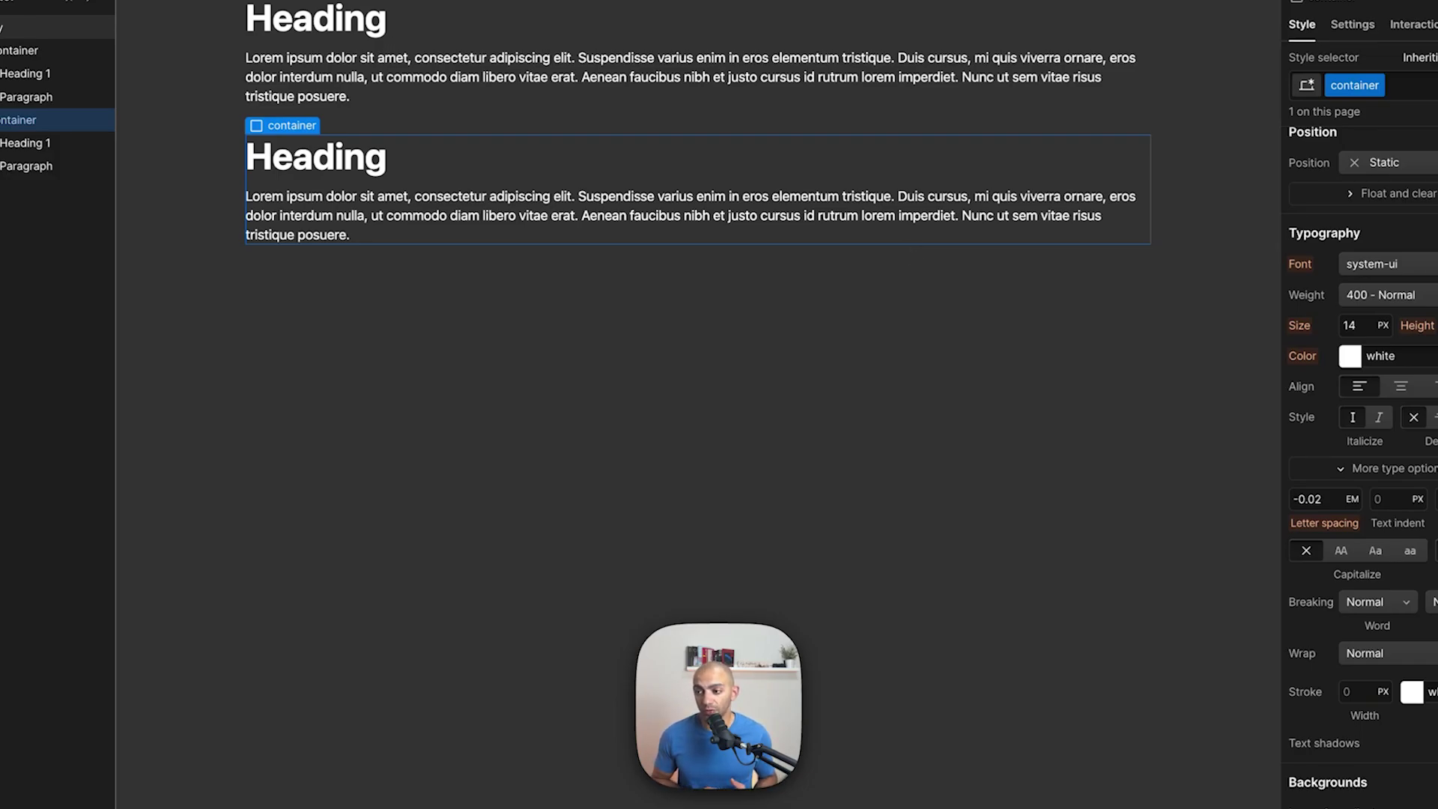
left_click(50, 57)
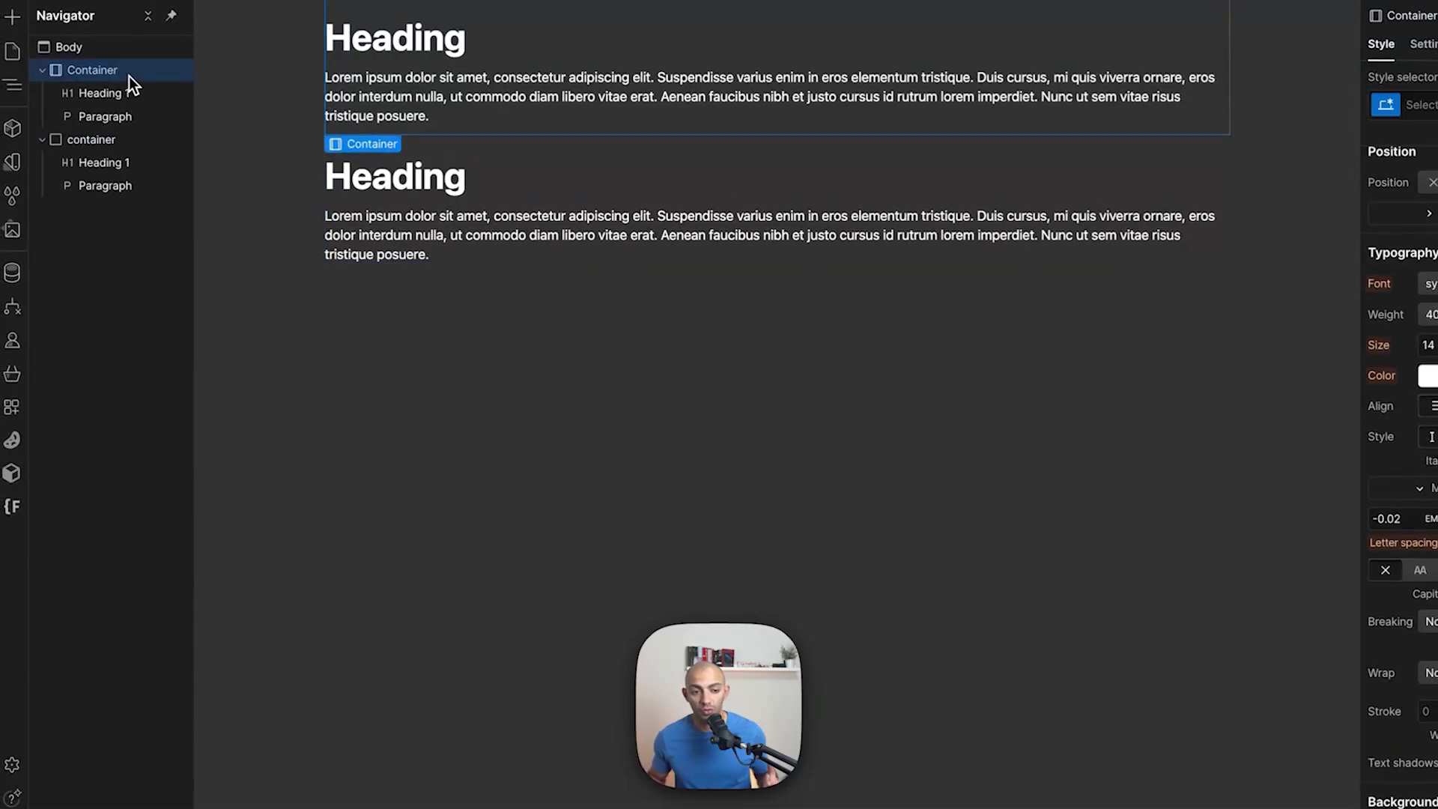
left_click(112, 139)
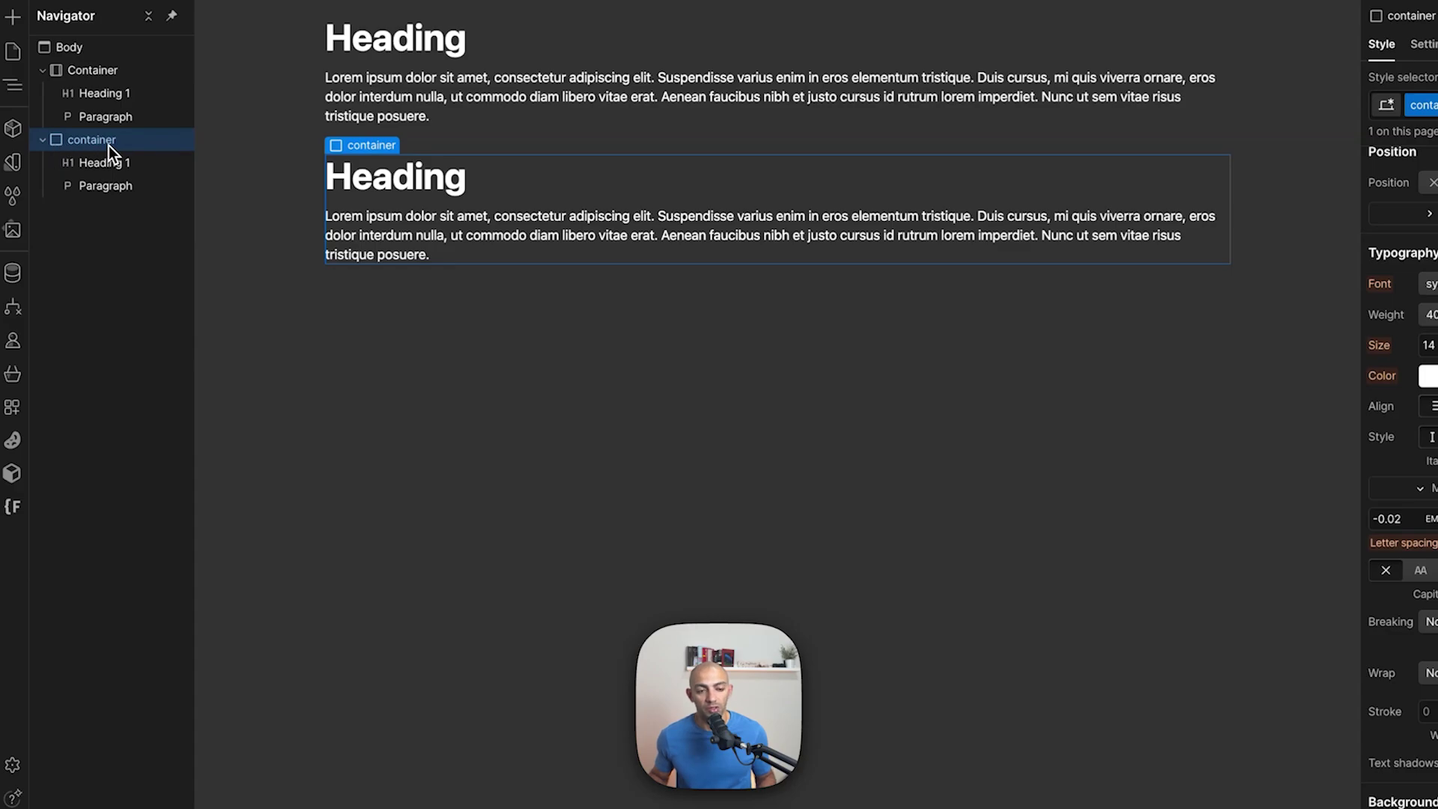
left_click(105, 70)
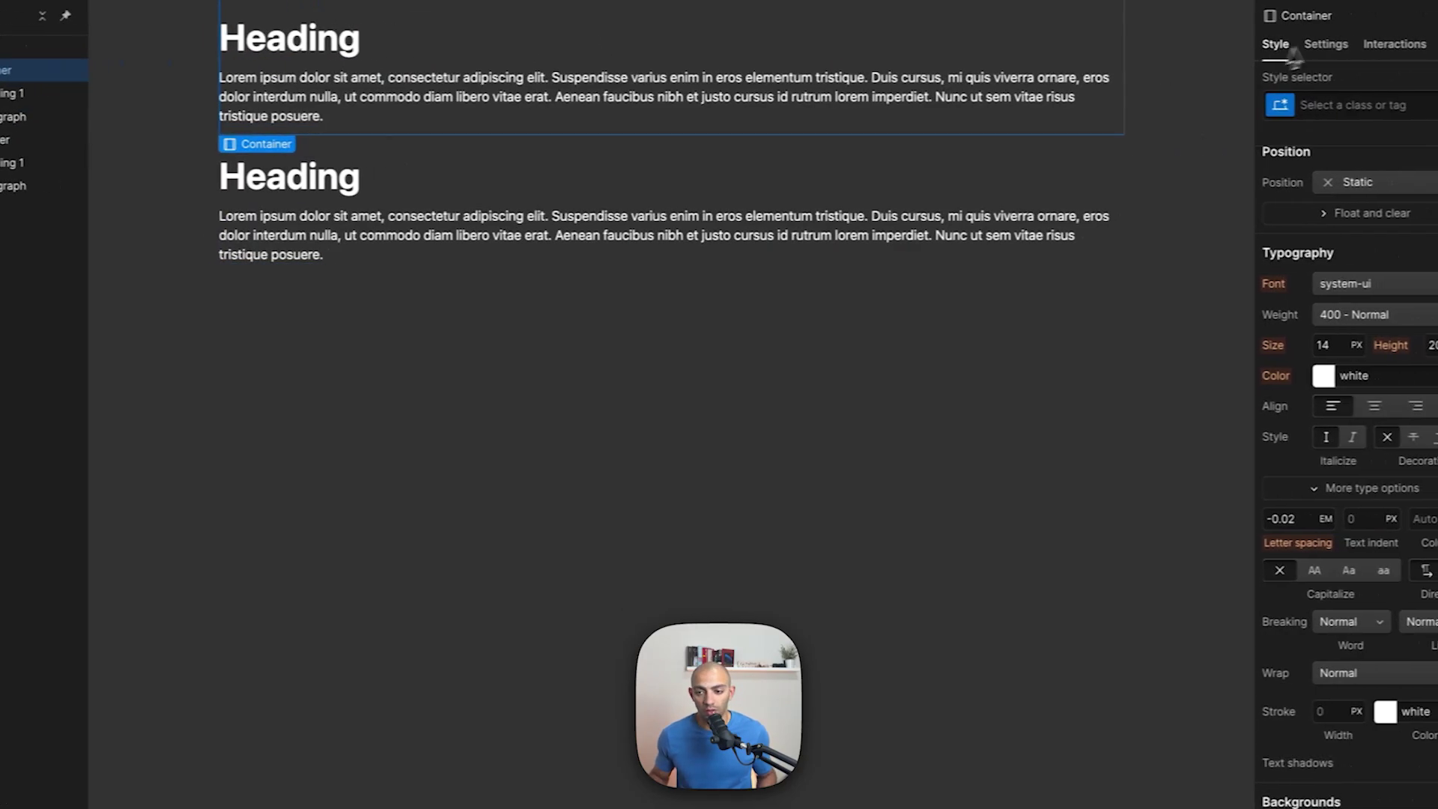
Step: Publish the site to its domain and open the developer inspector on the live page
key("shift+p")
left_click(1335, 254)
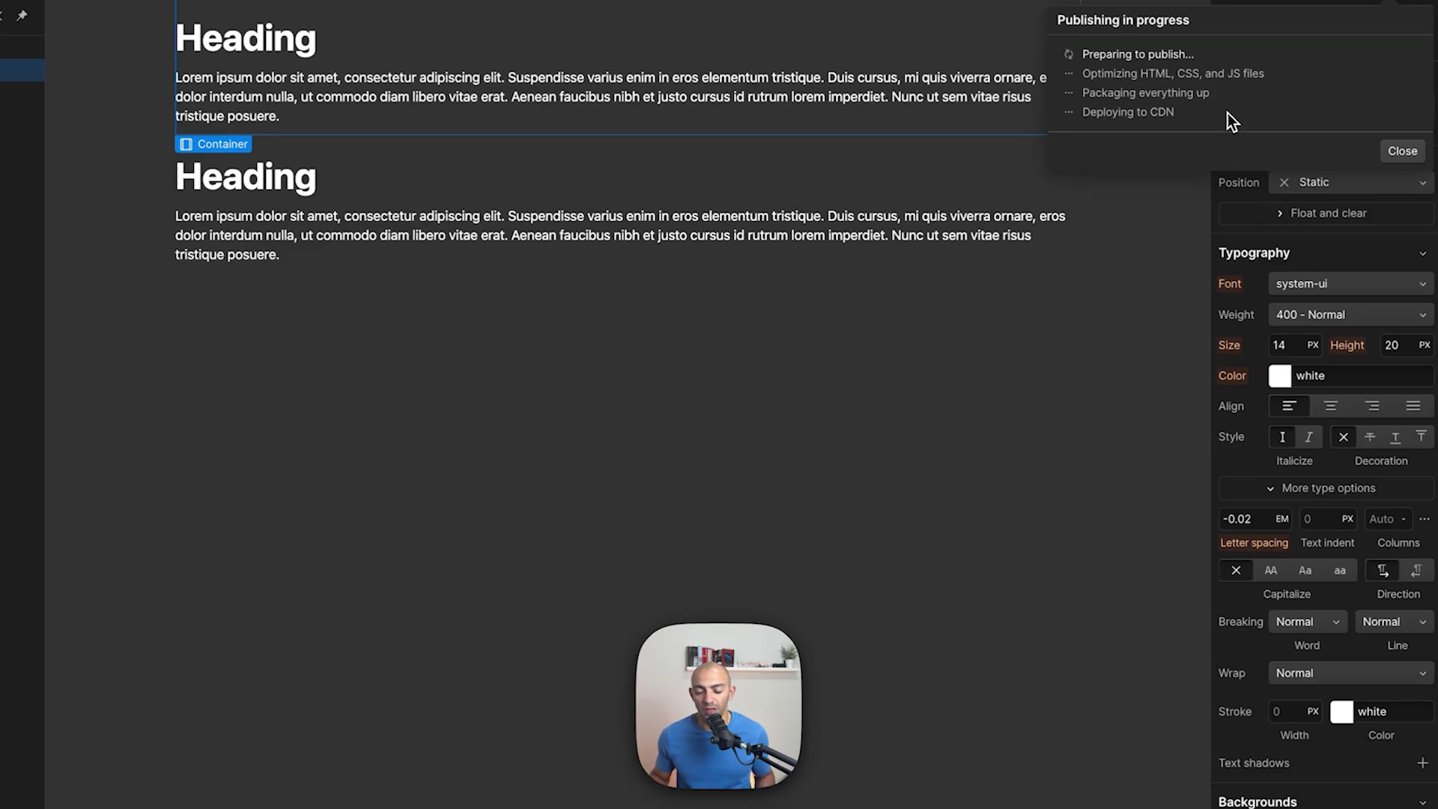
right_click(751, 114)
left_click(819, 420)
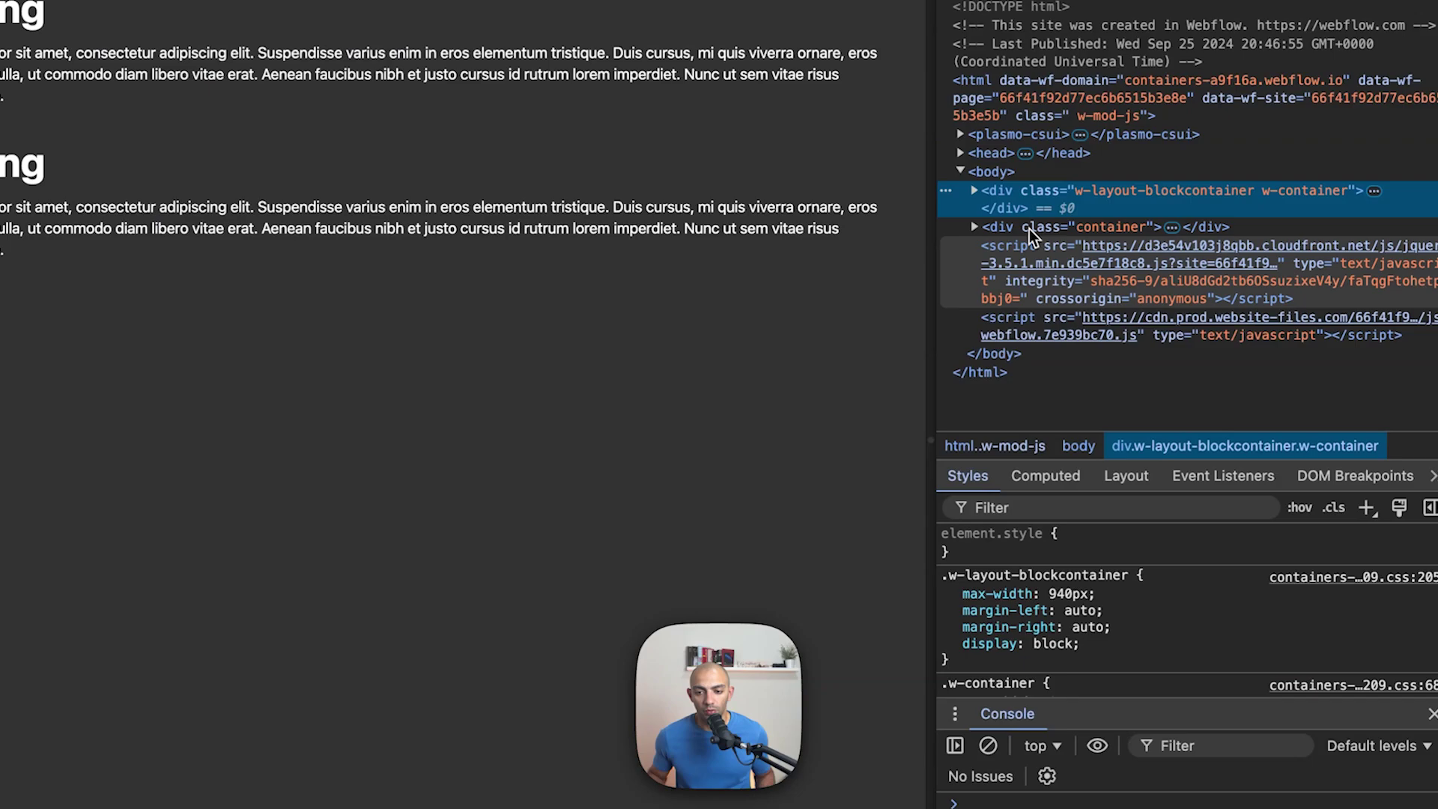
Step: Inspect the div.container and expanded w-layout-blockcontainer markup, then return to Webflow Designer
left_click(1032, 234)
left_click(1114, 204)
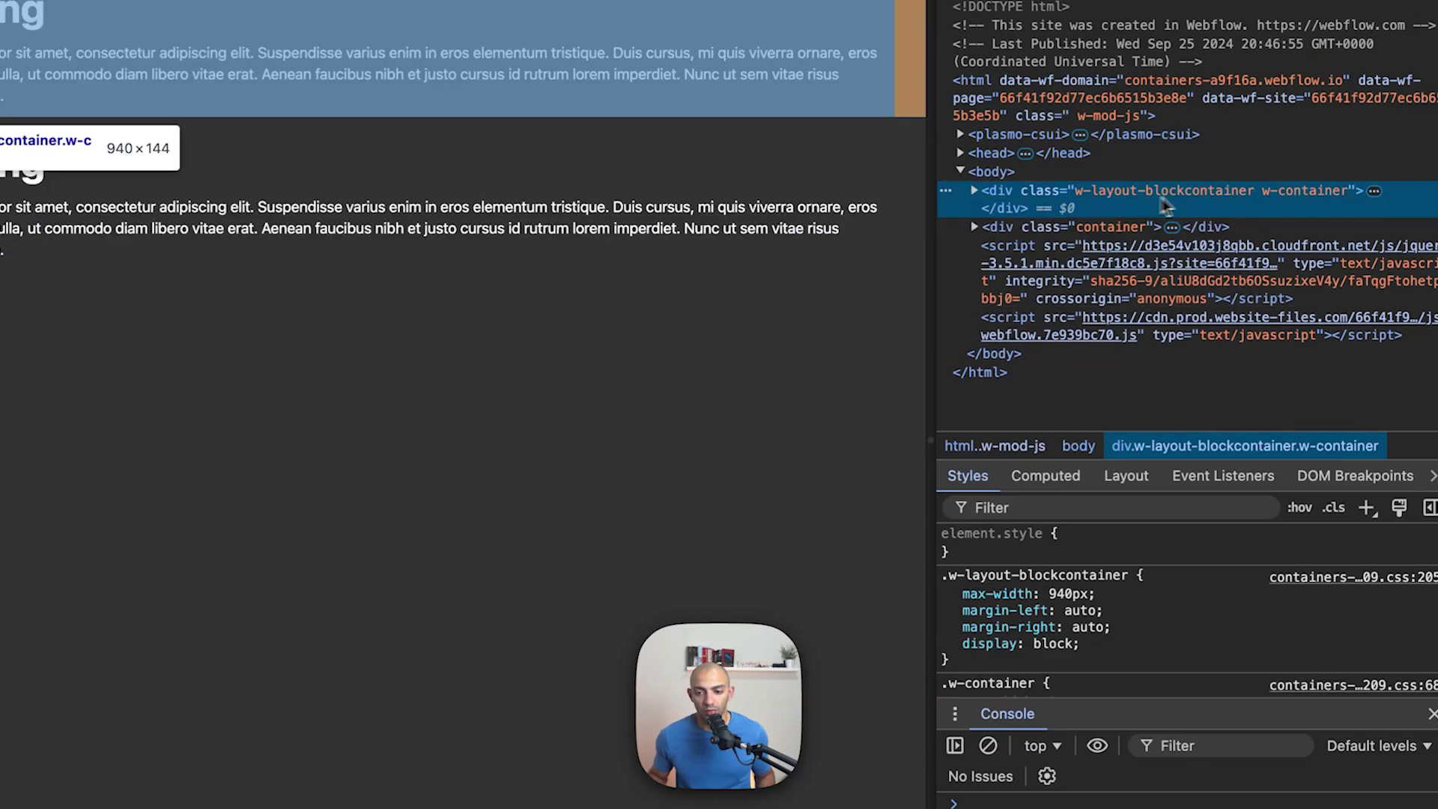
double_click(1302, 193)
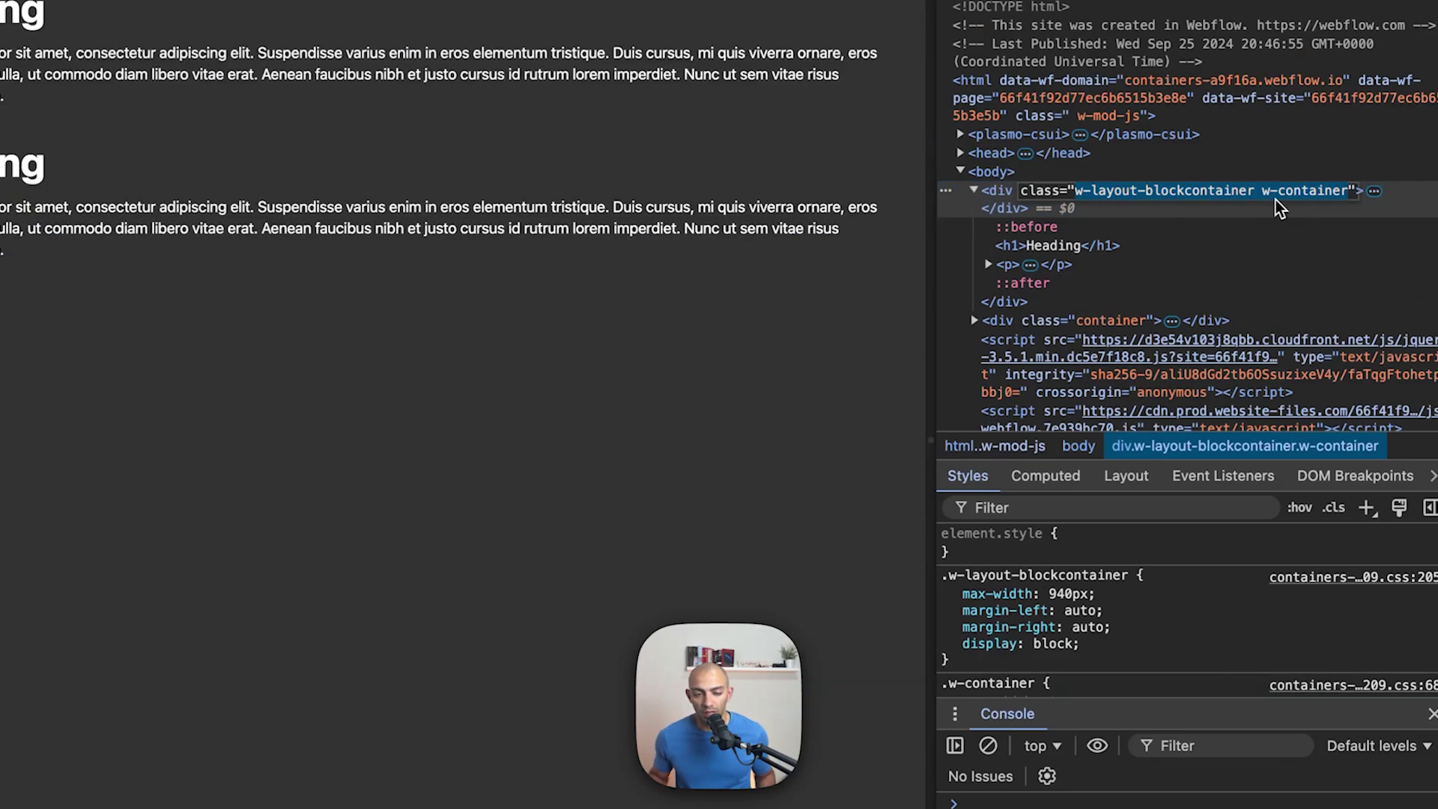
key("alt+Tab")
left_click(674, 259)
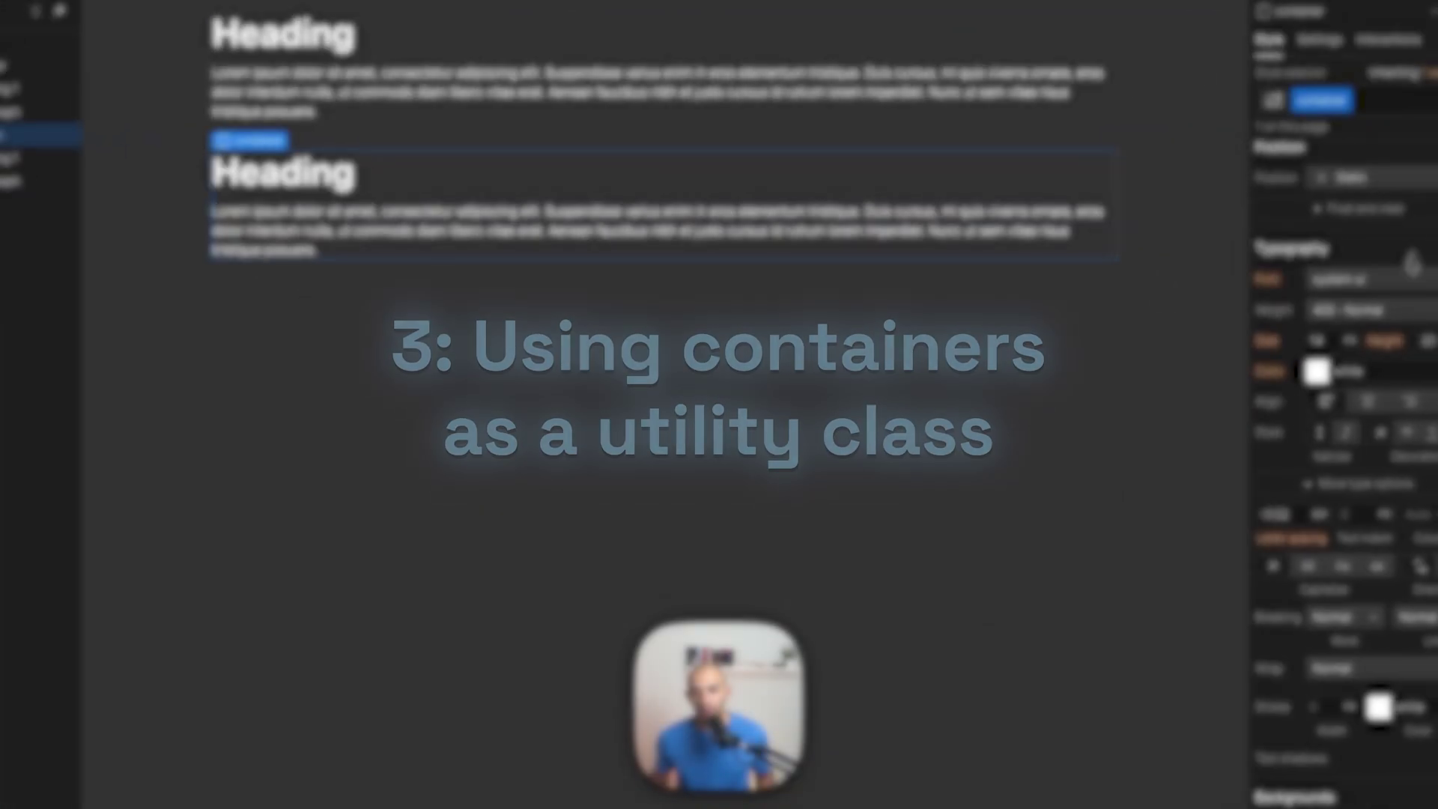
double_click(1287, 100)
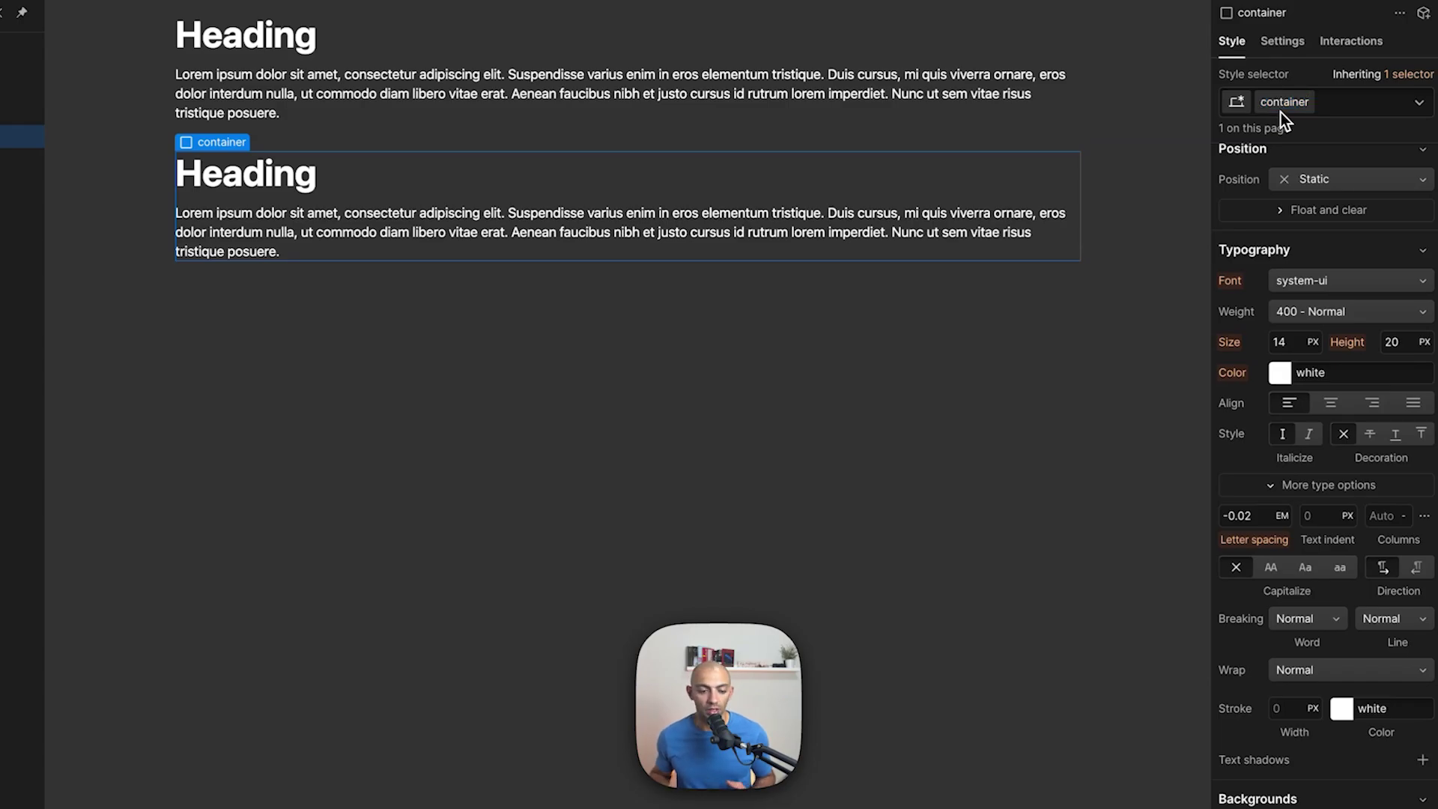
key("Home")
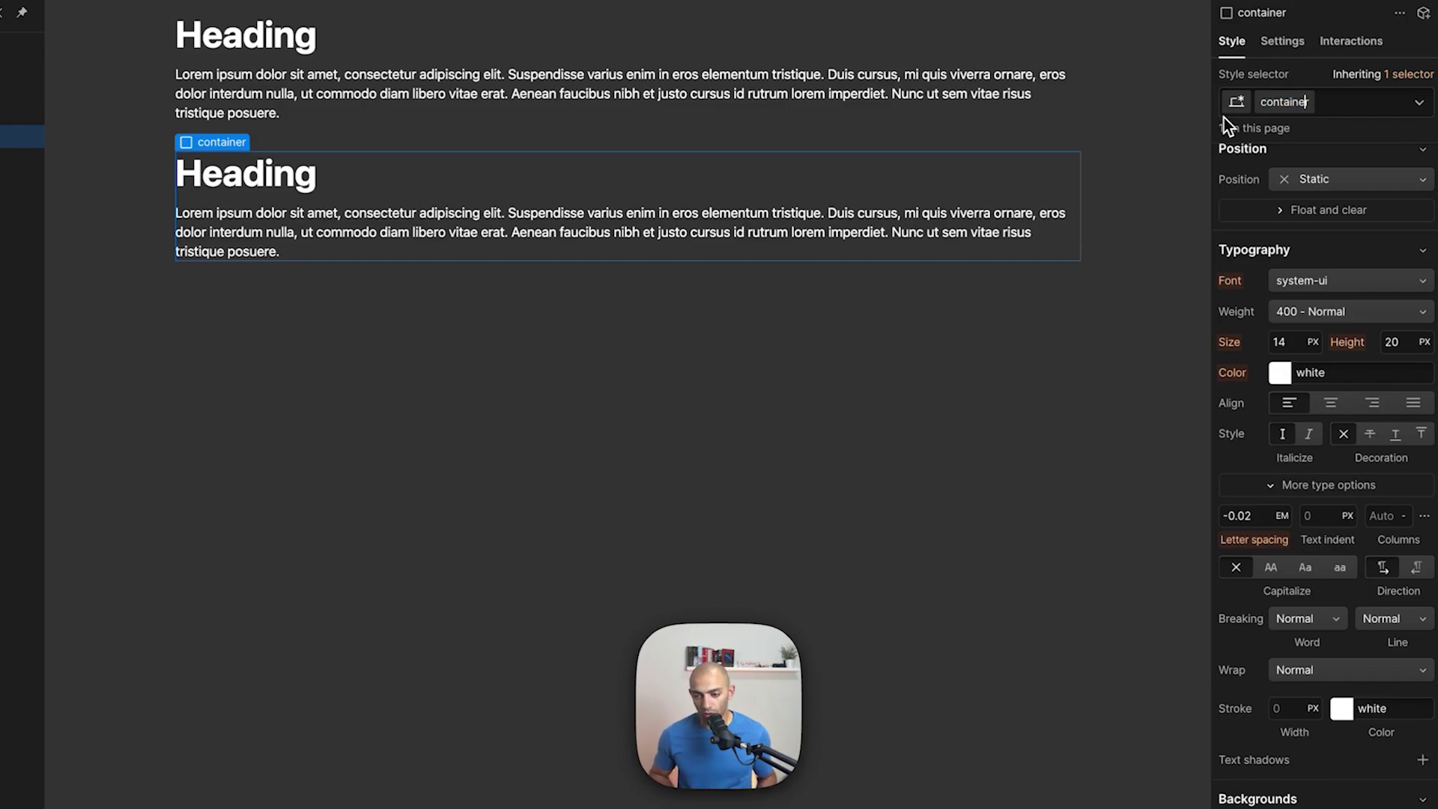
type("u-")
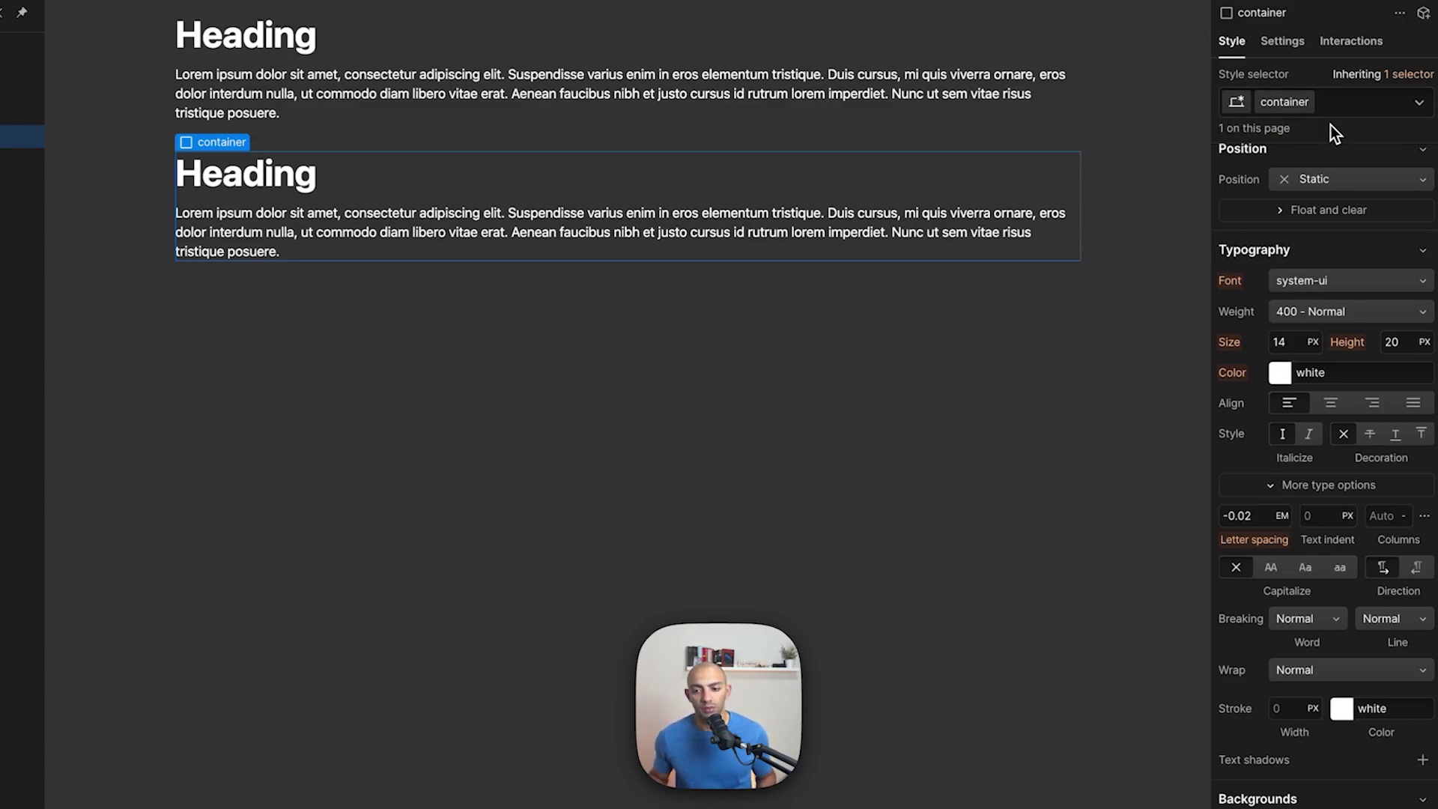
double_click(1286, 101)
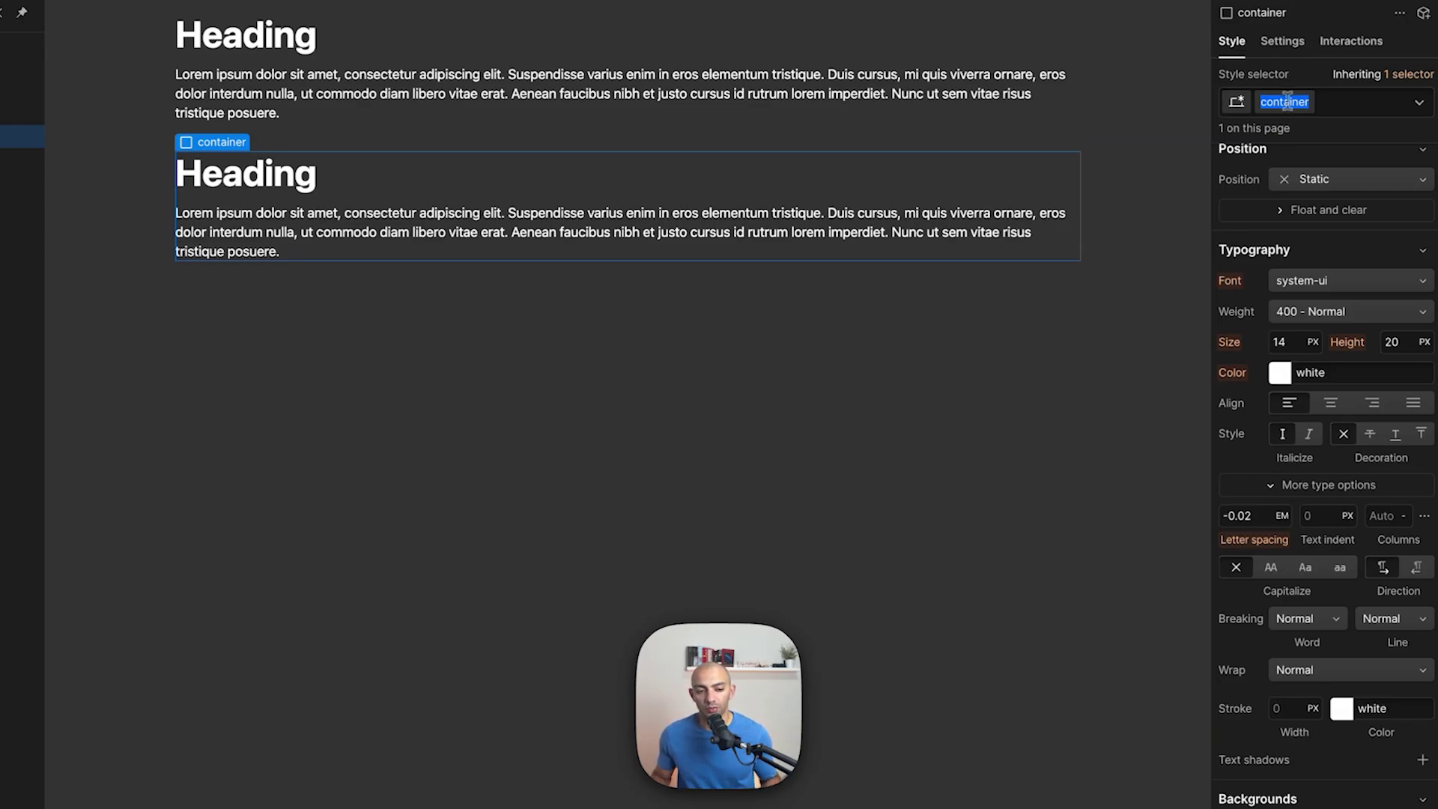
left_click(87, 70)
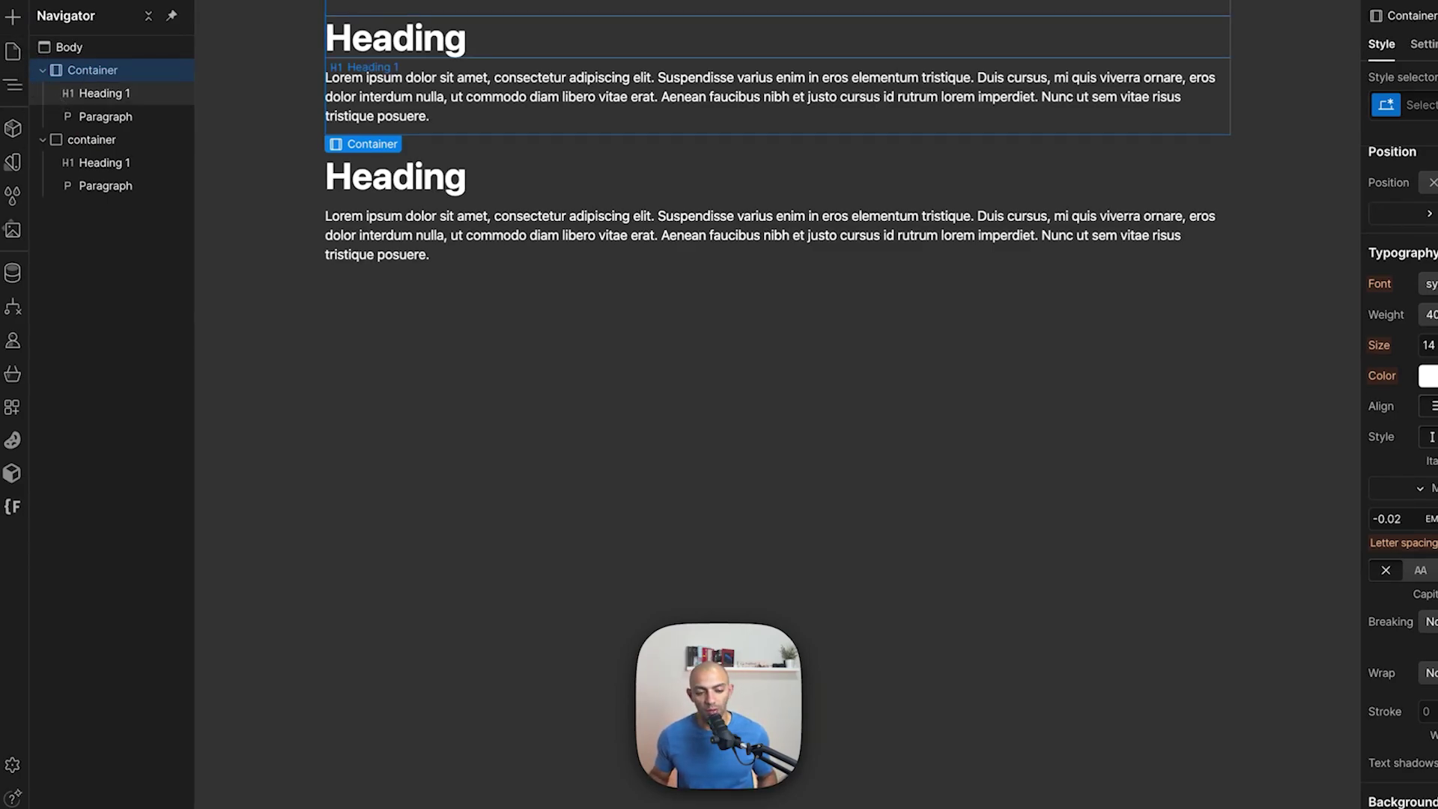
Step: Zoom out and narrow the browser window on apple.com to watch it reflow, then return
key("super+Tab")
key("super+Tab")
key("super+Tab")
key("super+Tab")
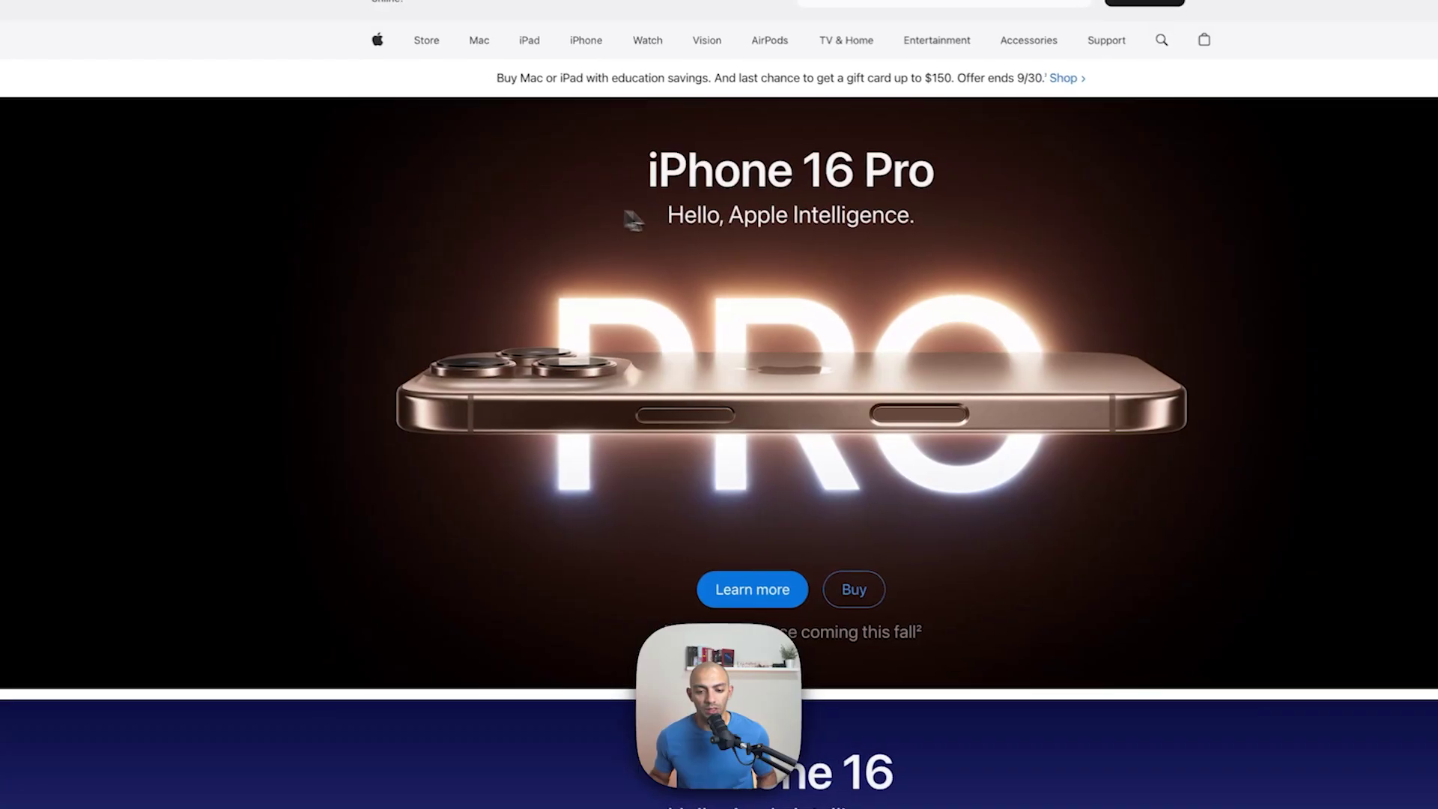
scroll(717, 221, "down", 1)
key("super+minus")
key("super+minus")
key("super+minus")
key("super+minus")
key("super+minus")
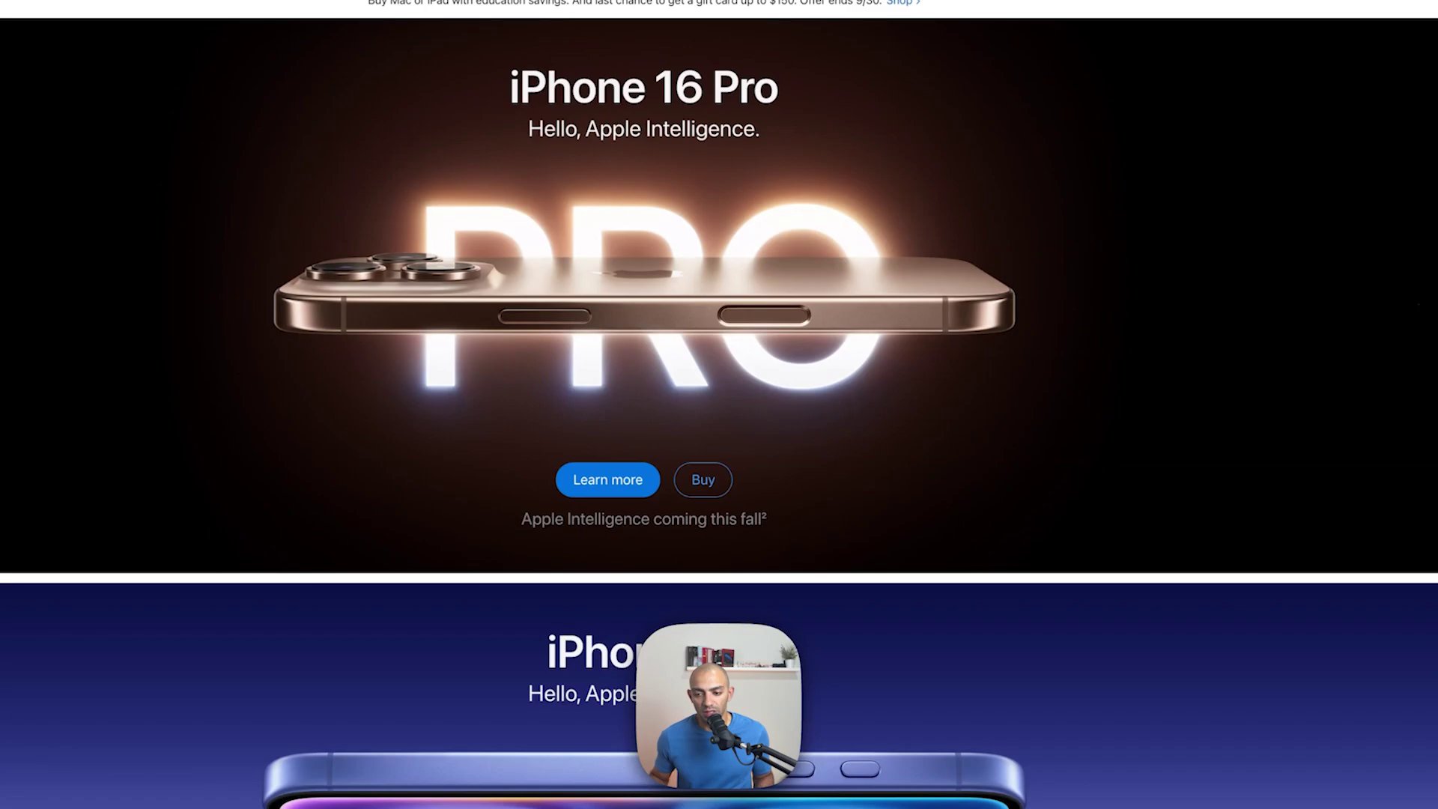
left_click_drag(1435, 283, 390, 346)
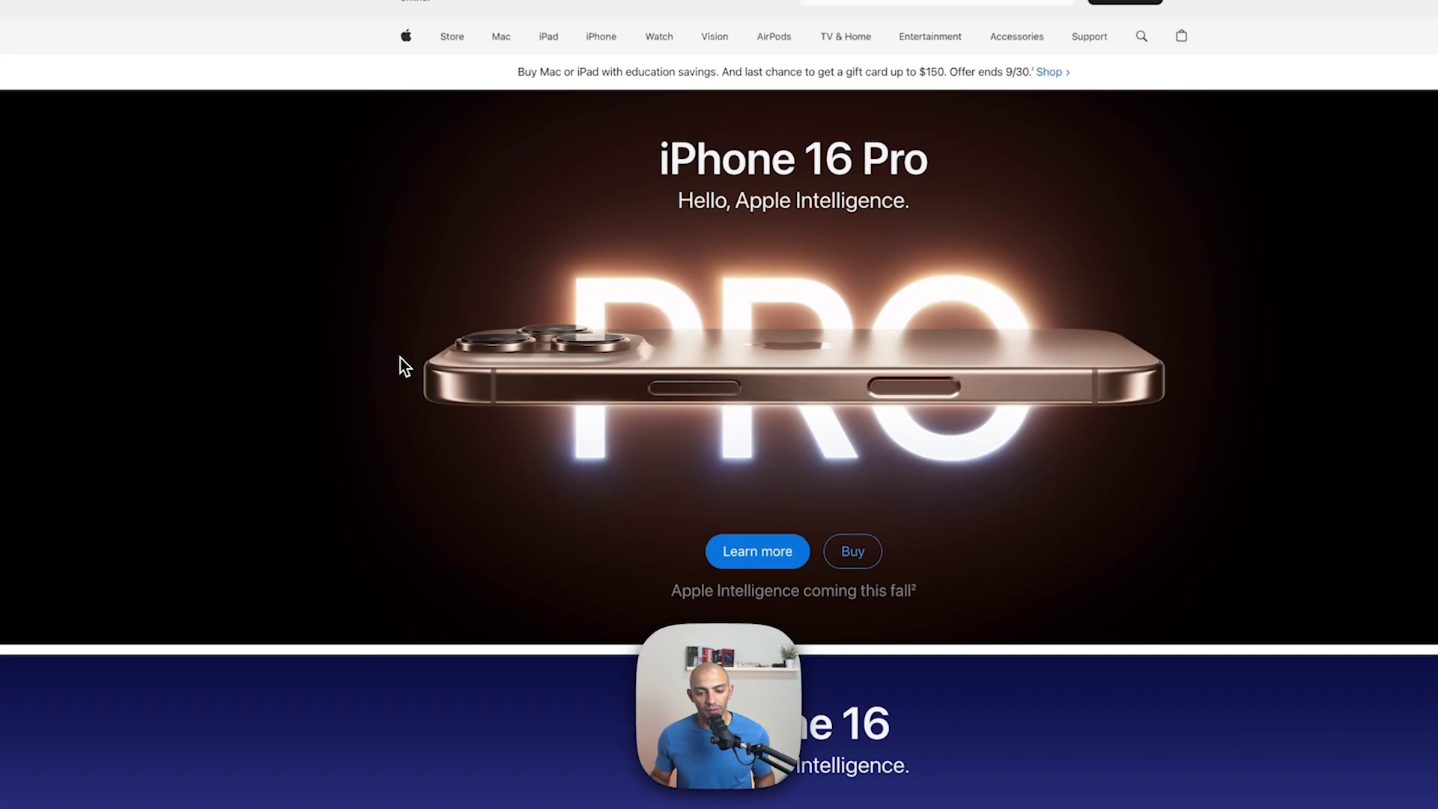
key("super+Tab")
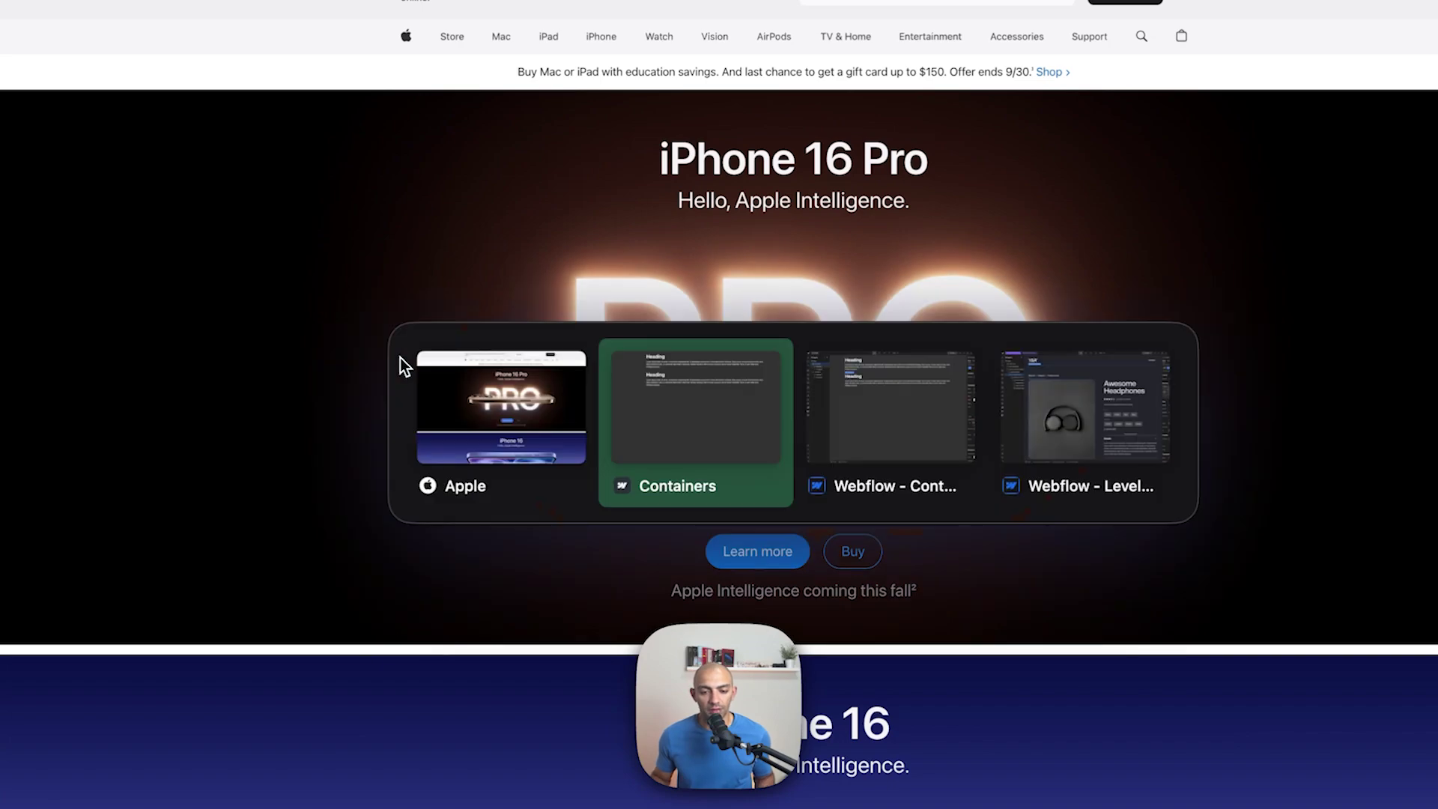
key("super+Tab")
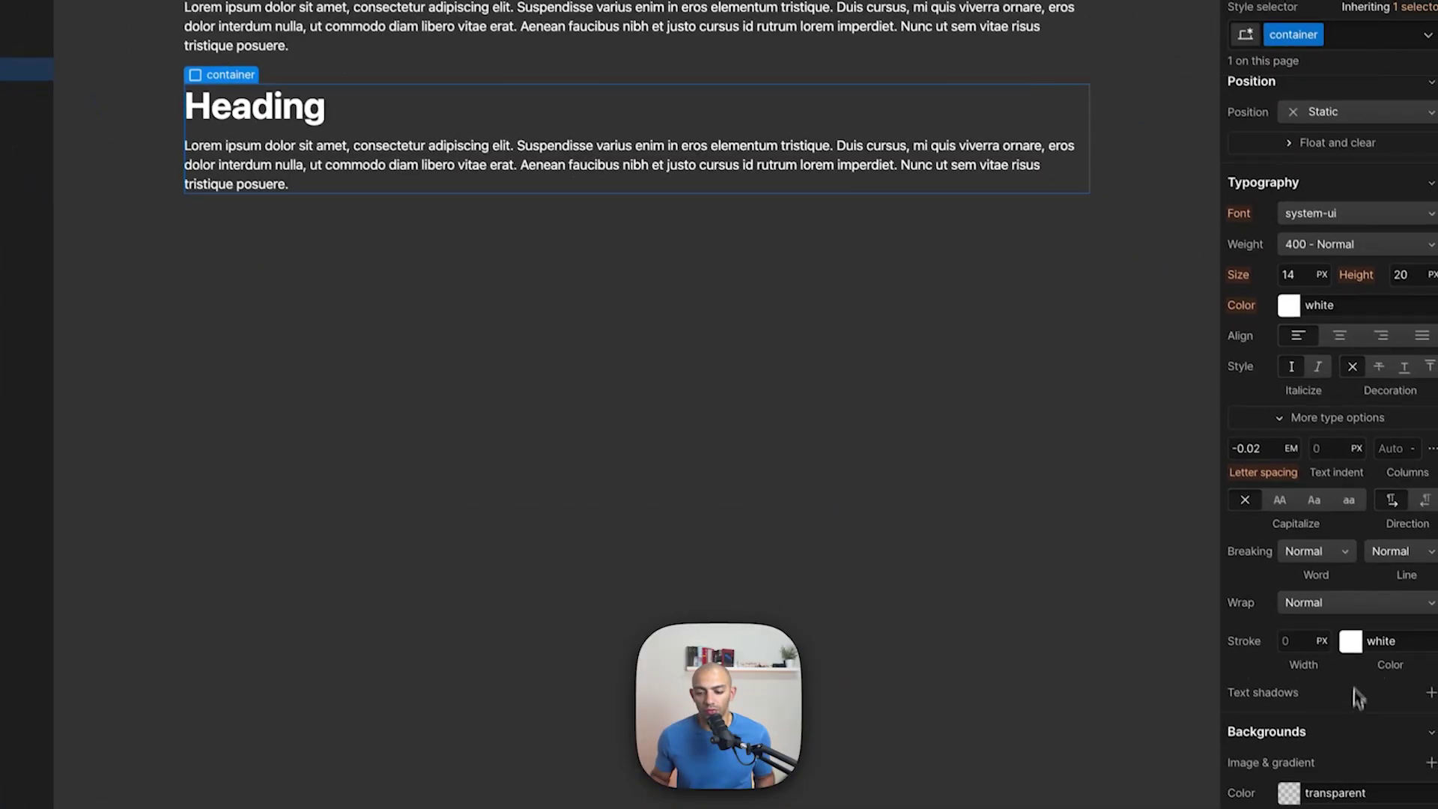
Step: Add the custom property container-type: size to the container class
scroll(1334, 704, "down", 10)
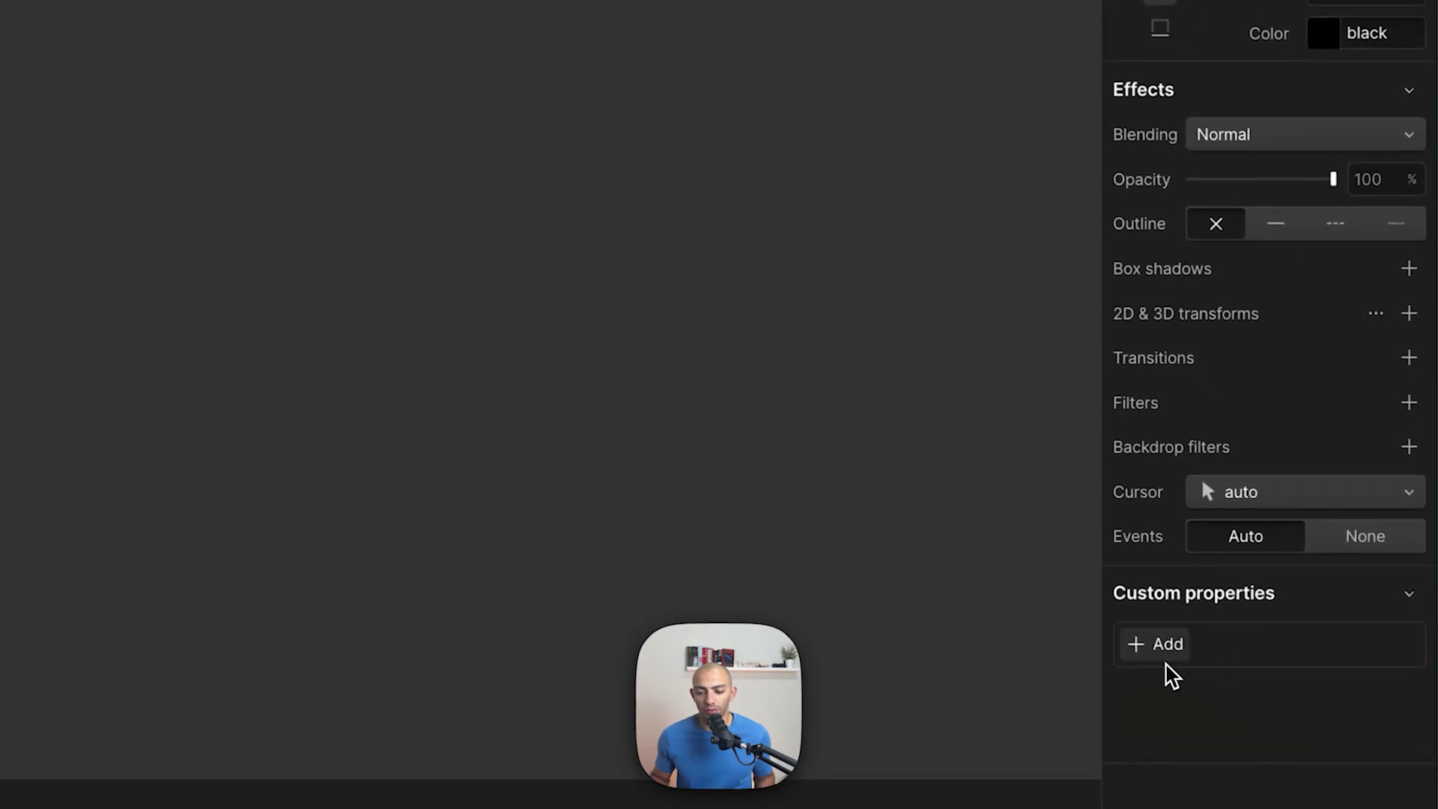
left_click(1166, 654)
type("con")
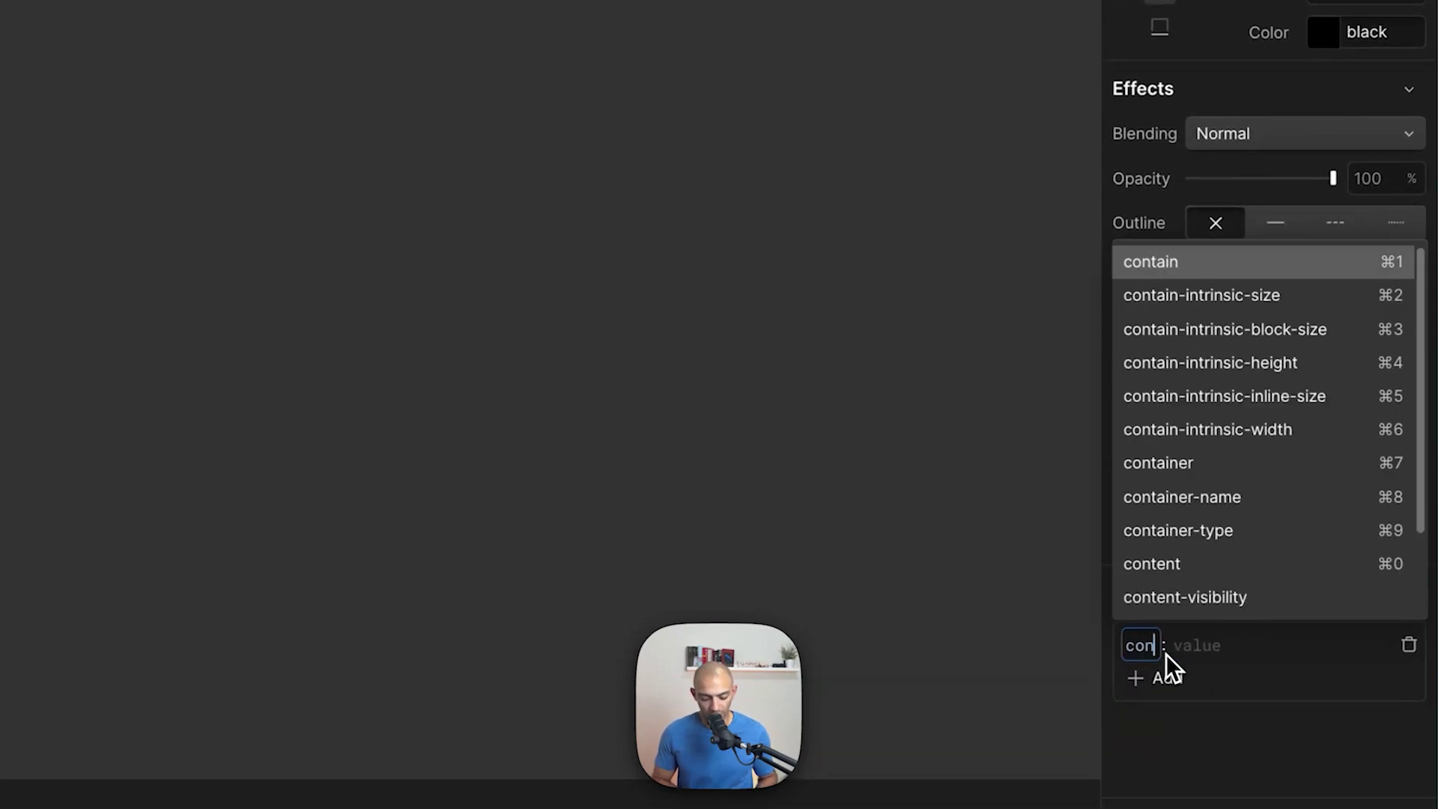
type("tainer-type")
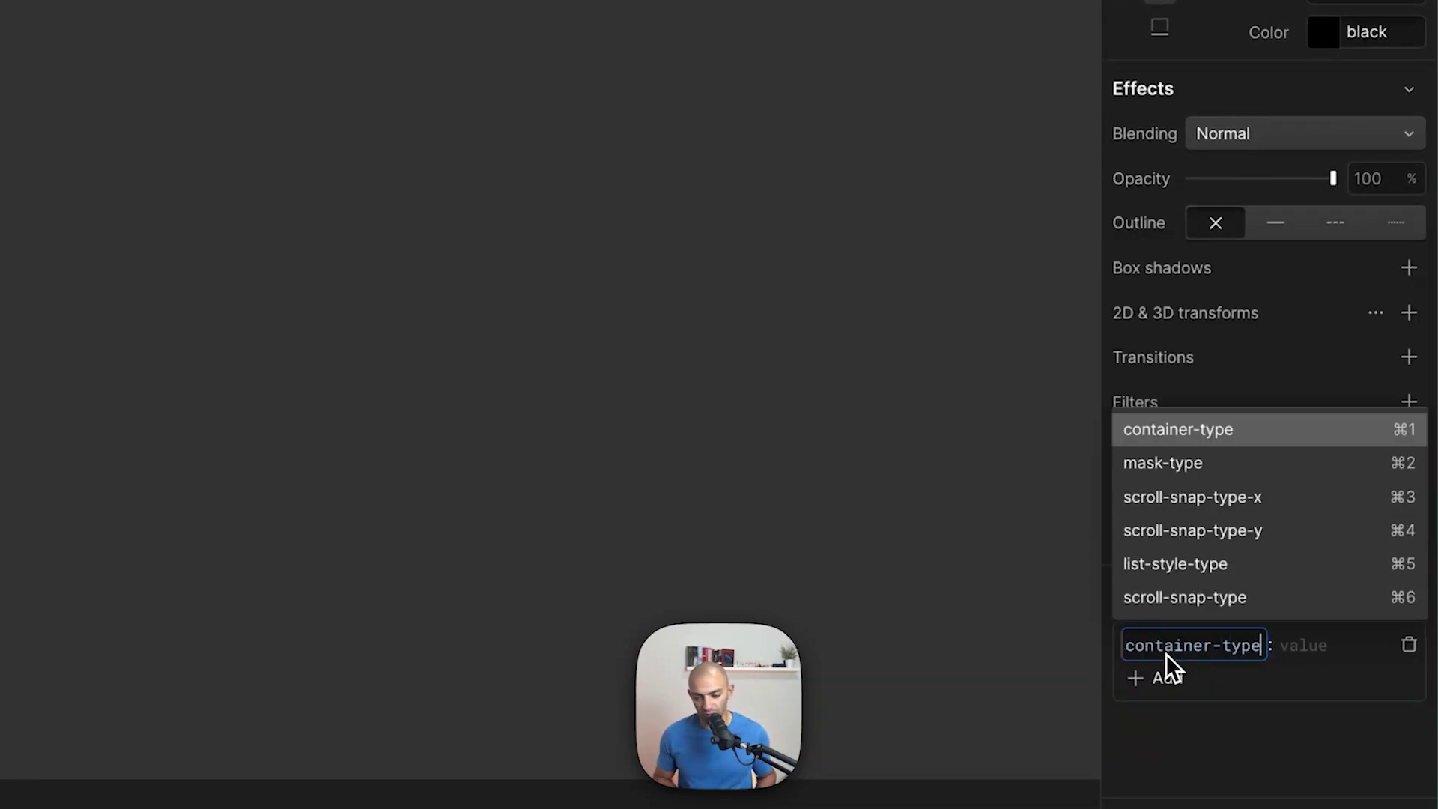
key("Tab")
type("size")
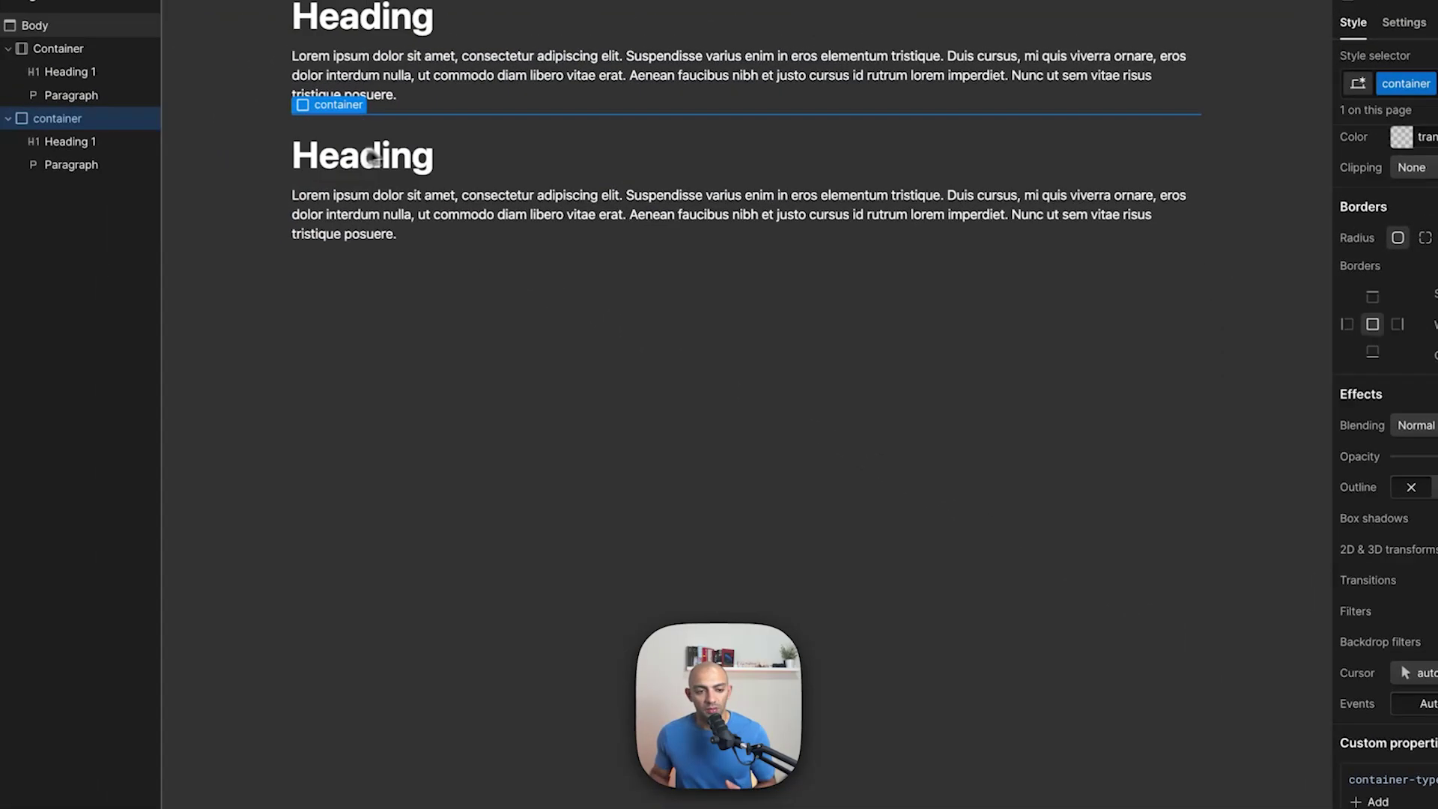
Step: Select the Heading 1 inside the lowercase container in the Navigator
left_click(146, 140)
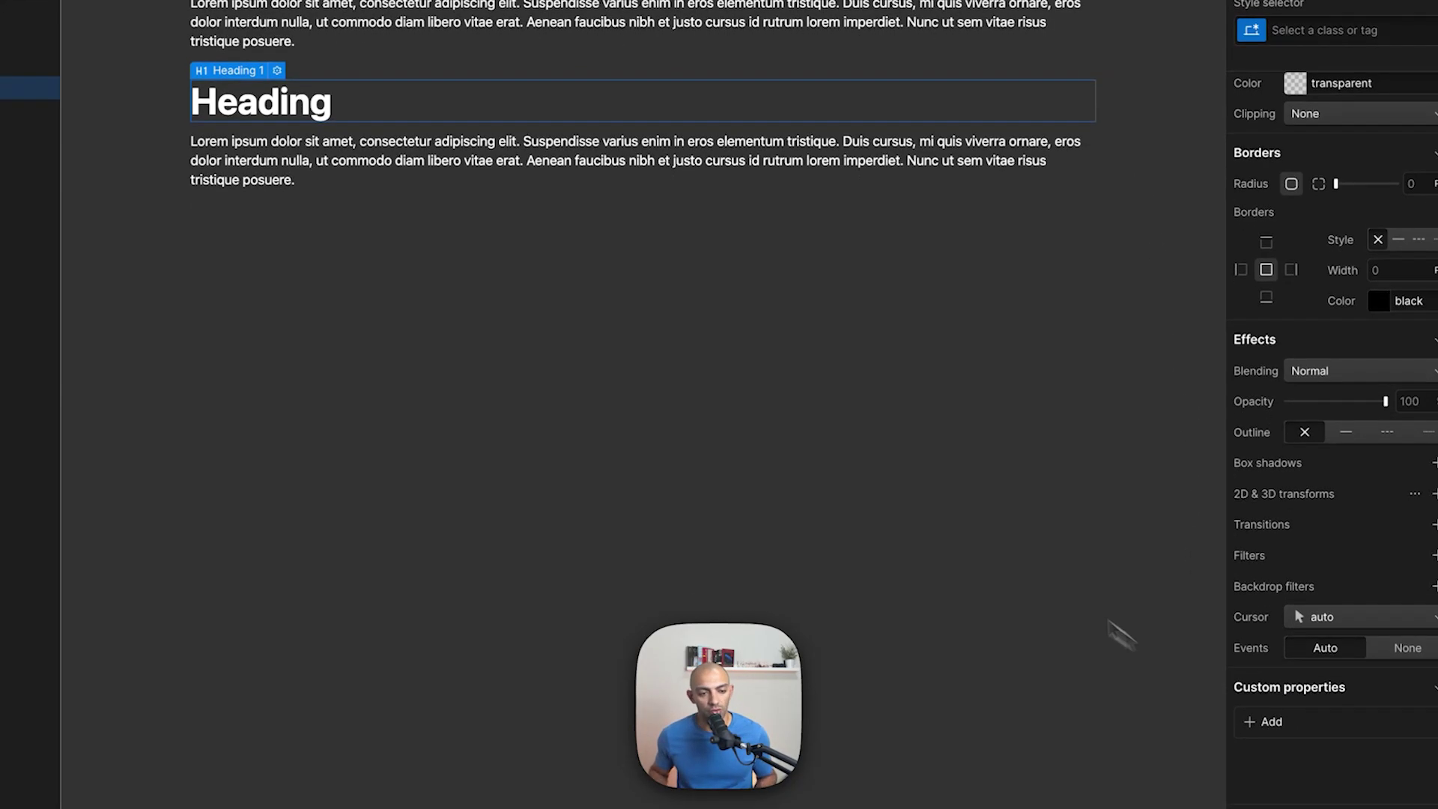
left_click(79, 132)
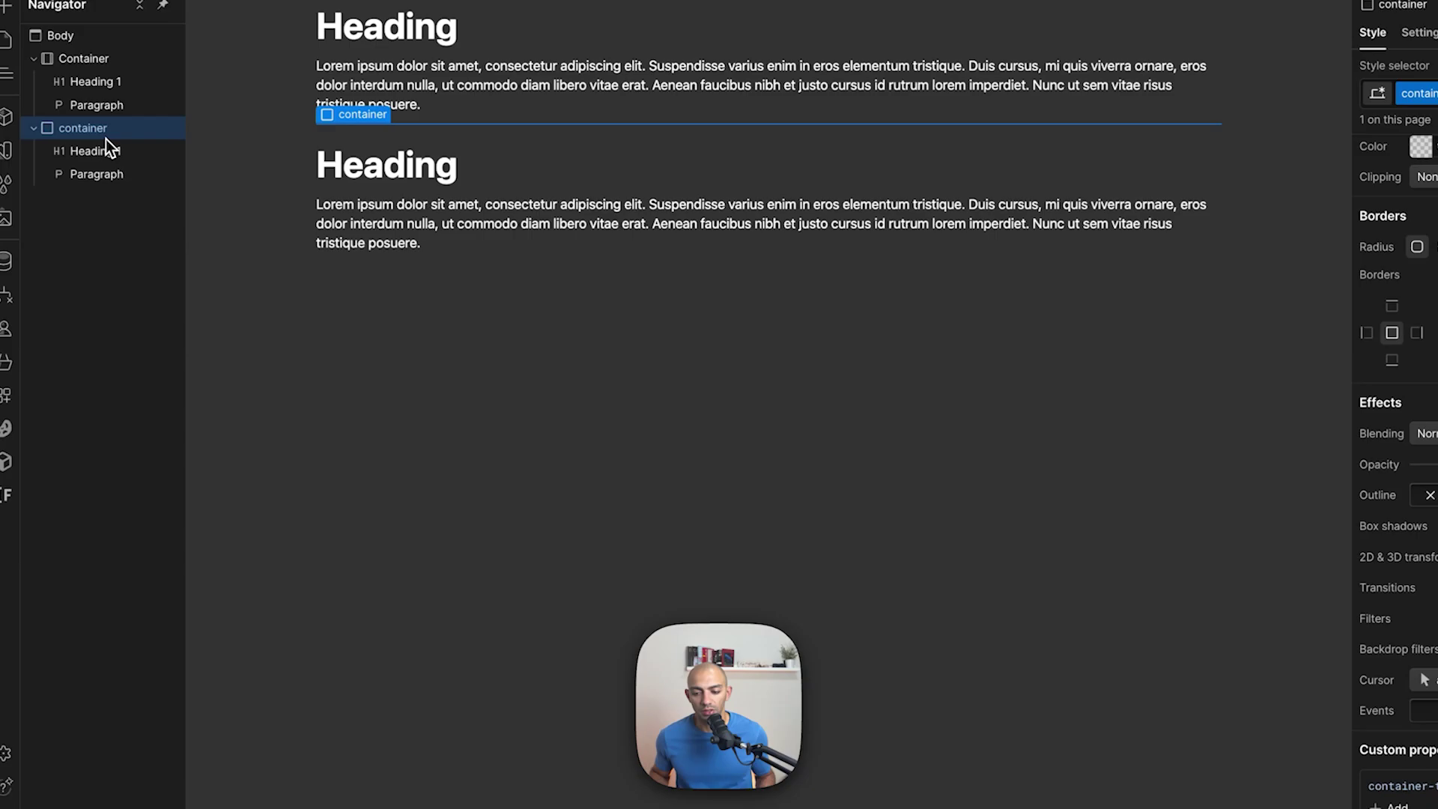
left_click(107, 151)
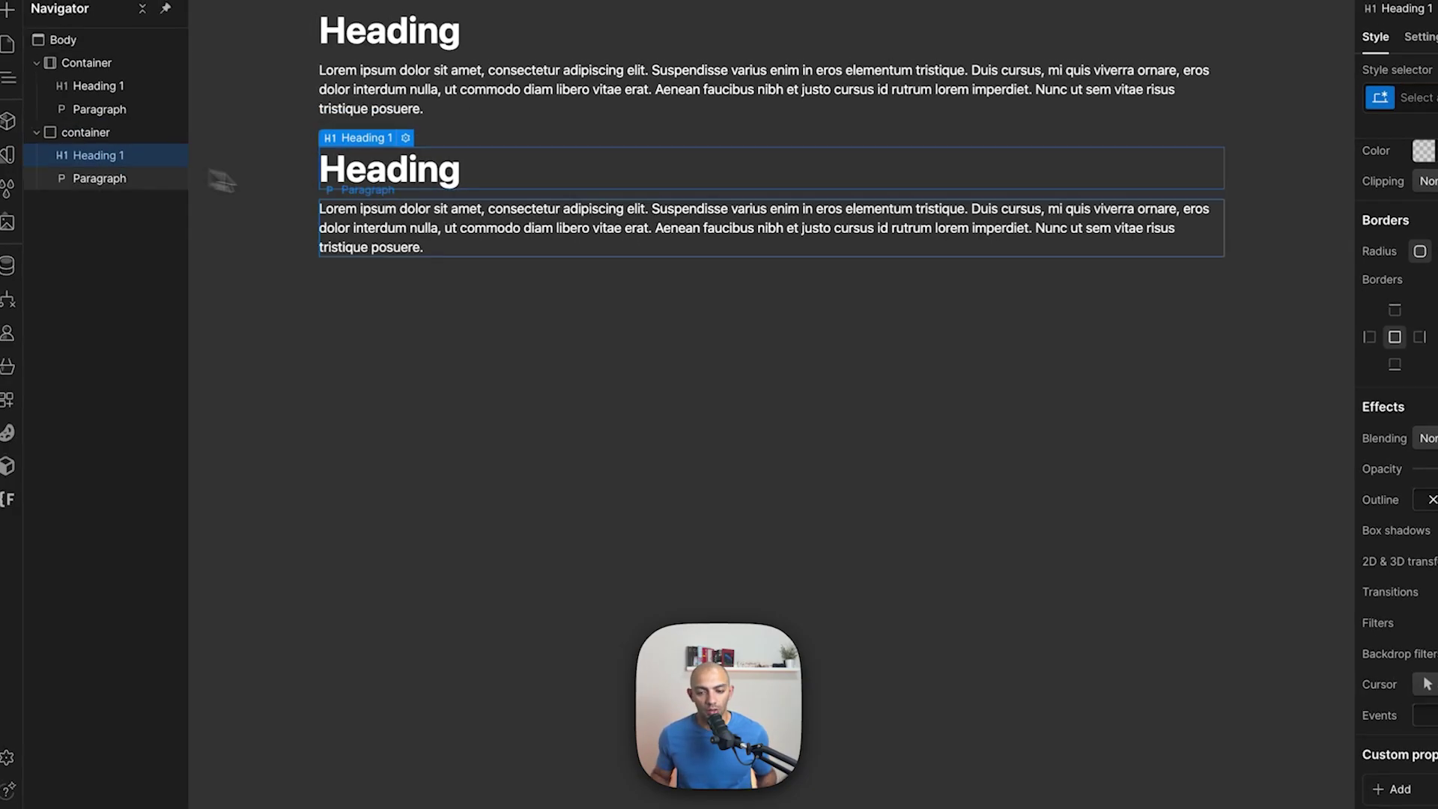
Step: Give the container's heading a custom 26cqw font size and line height 1, then preview
scroll(1352, 684, "up", 5)
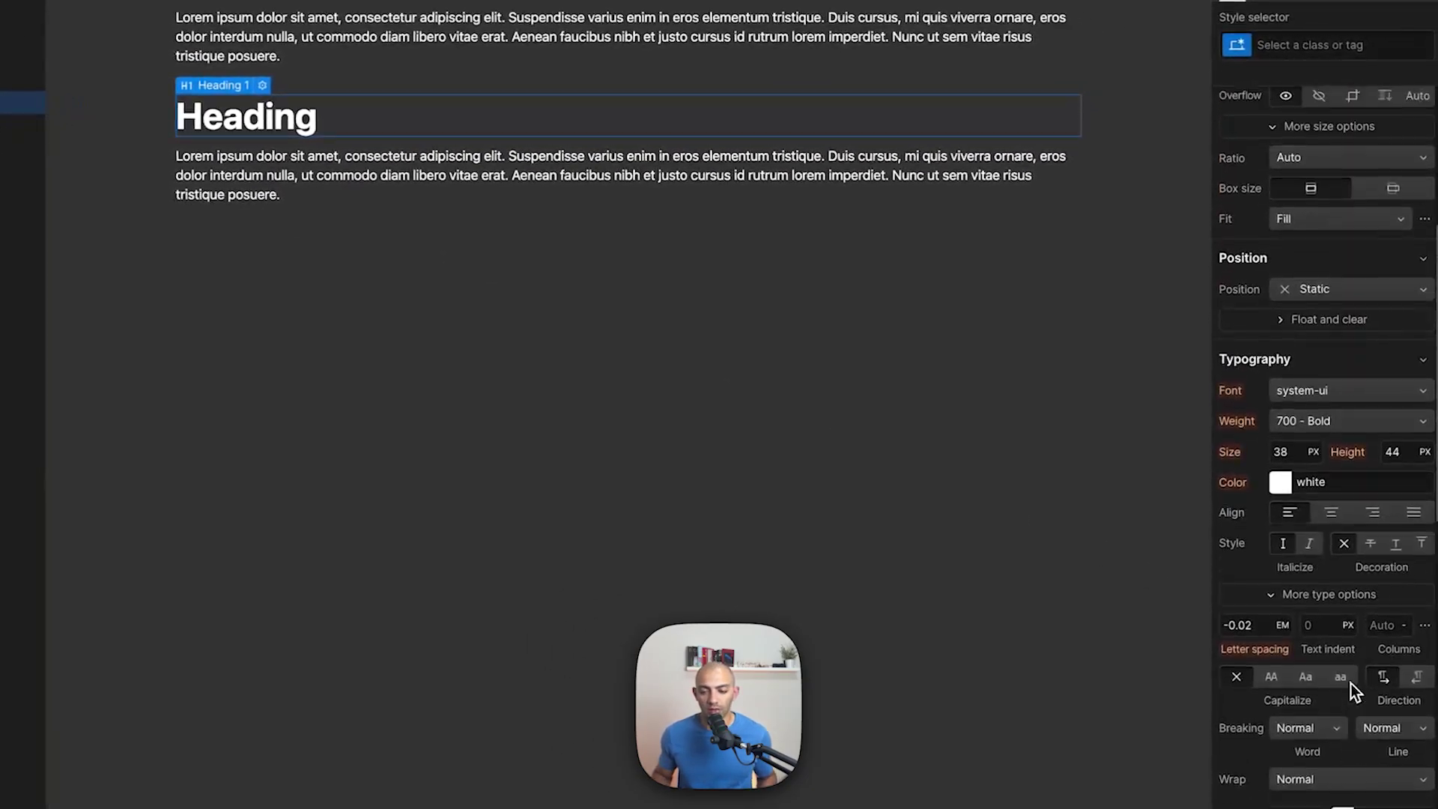
left_click(1275, 452)
left_click(1304, 494)
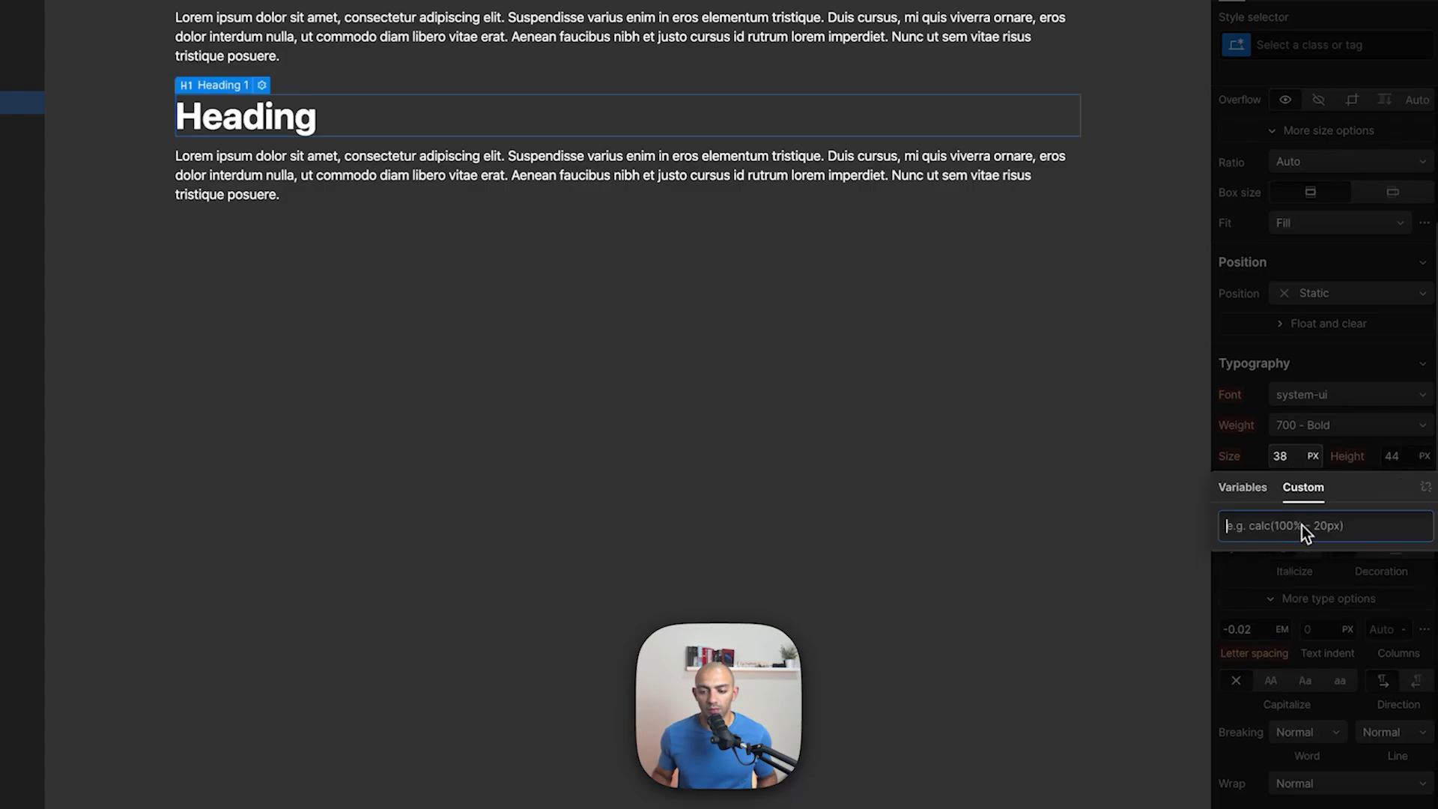
type("2")
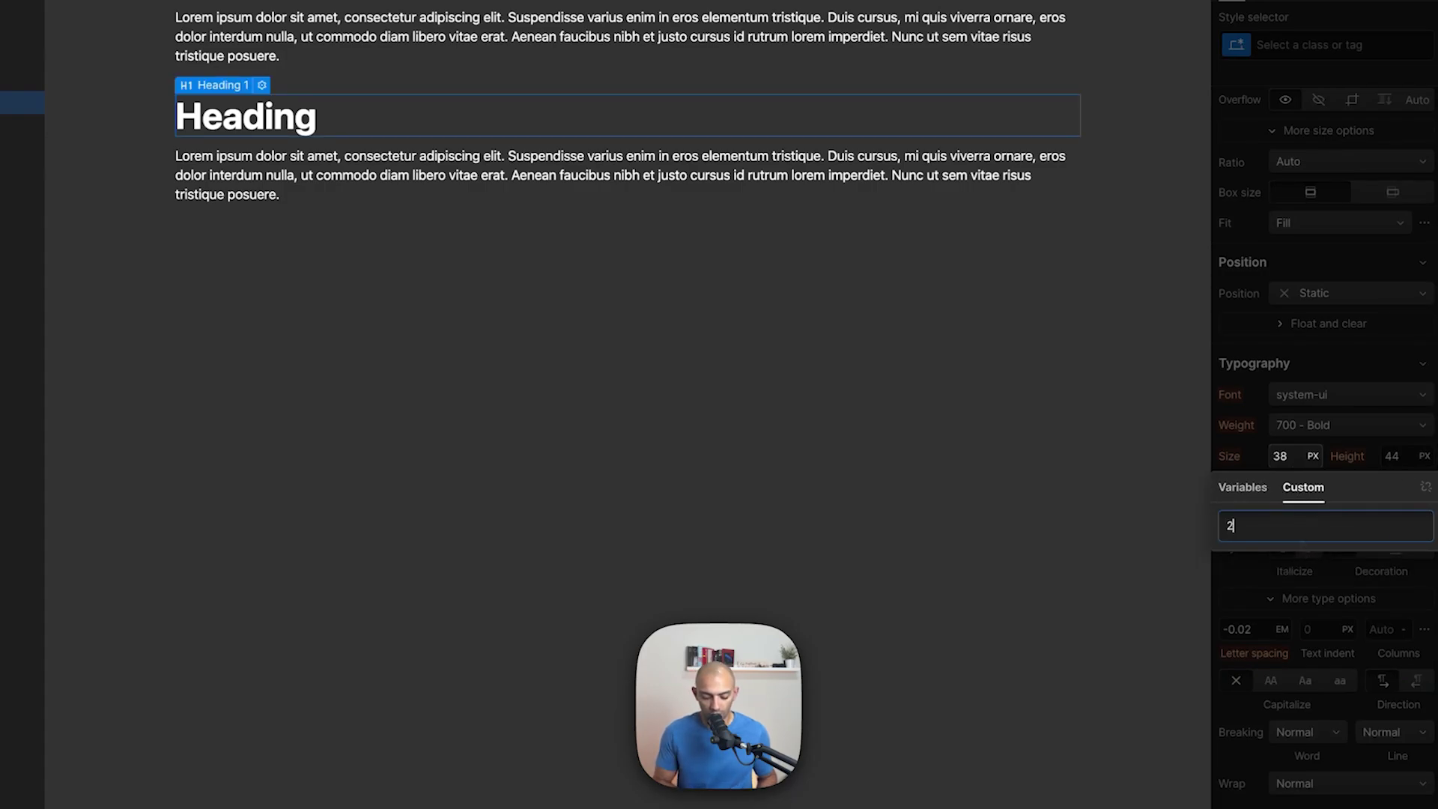
type("7cqw")
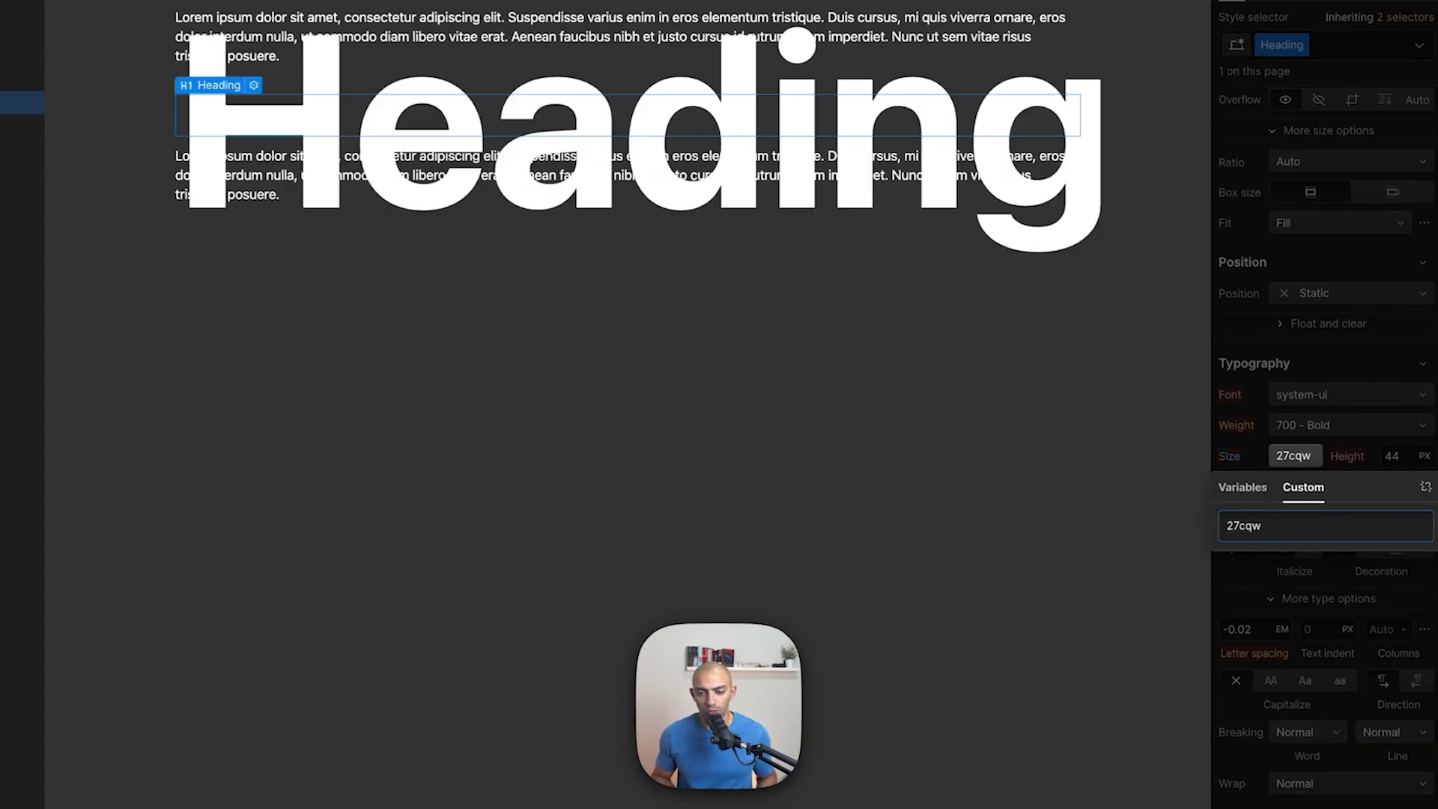
key("BackSpace")
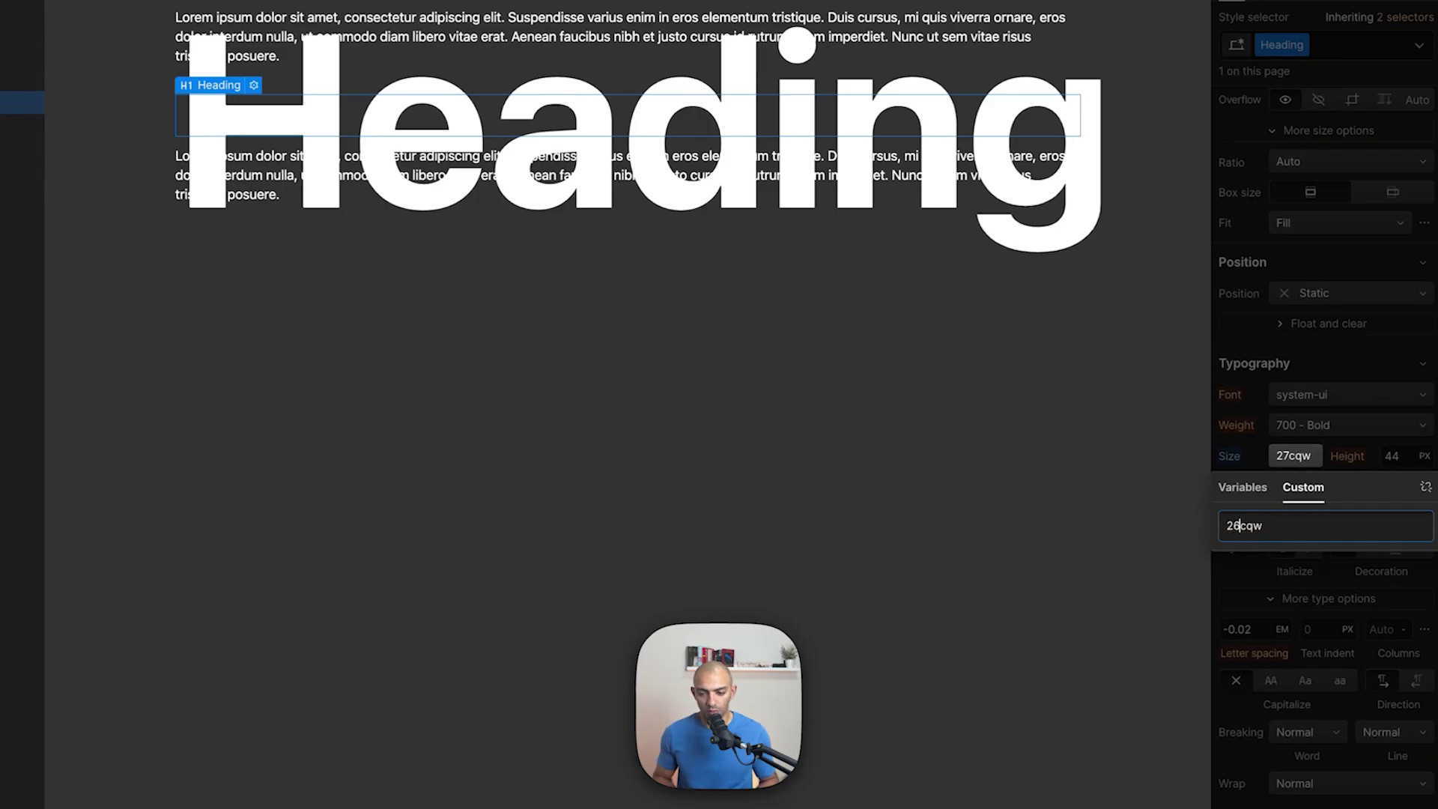
type("6")
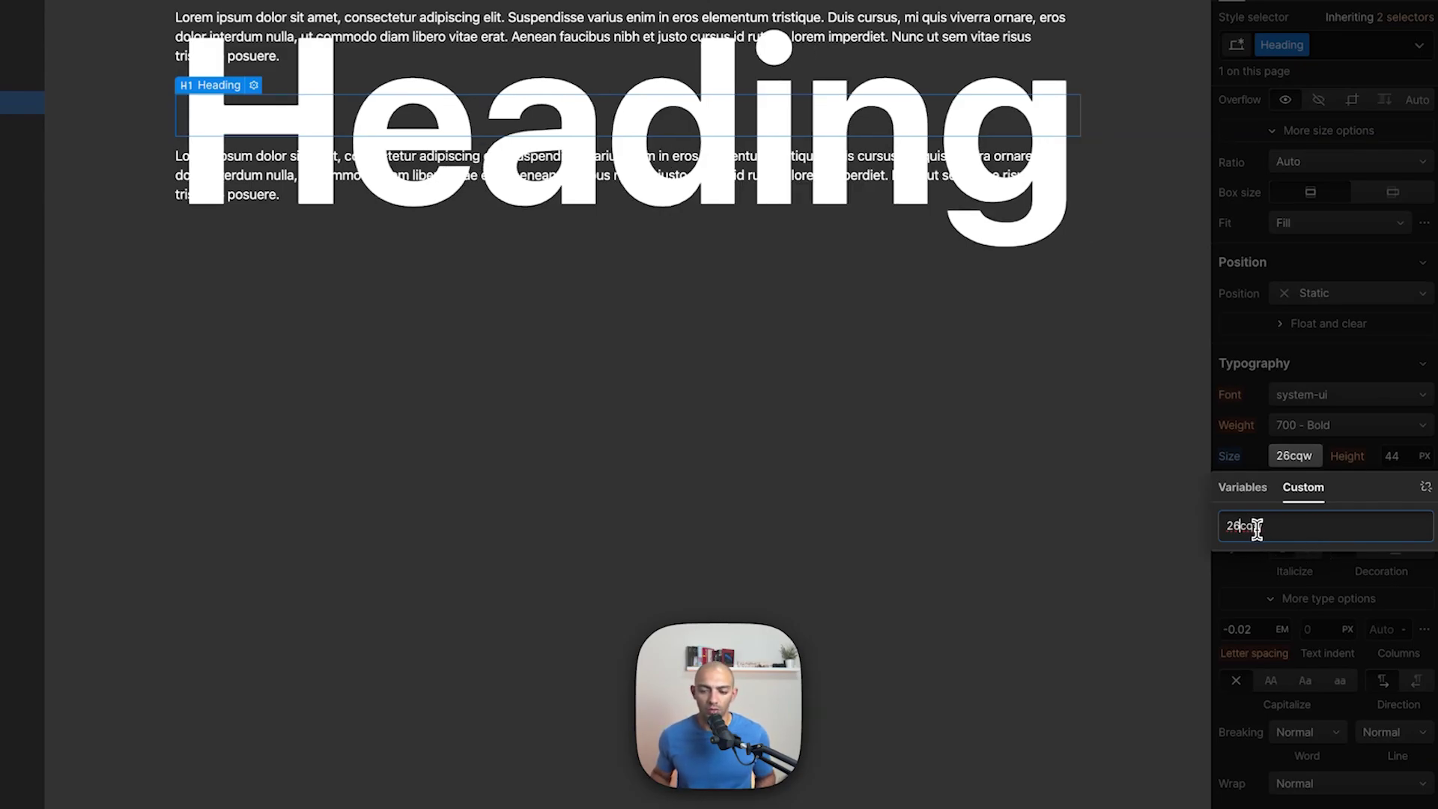
left_click(1400, 456)
type("1")
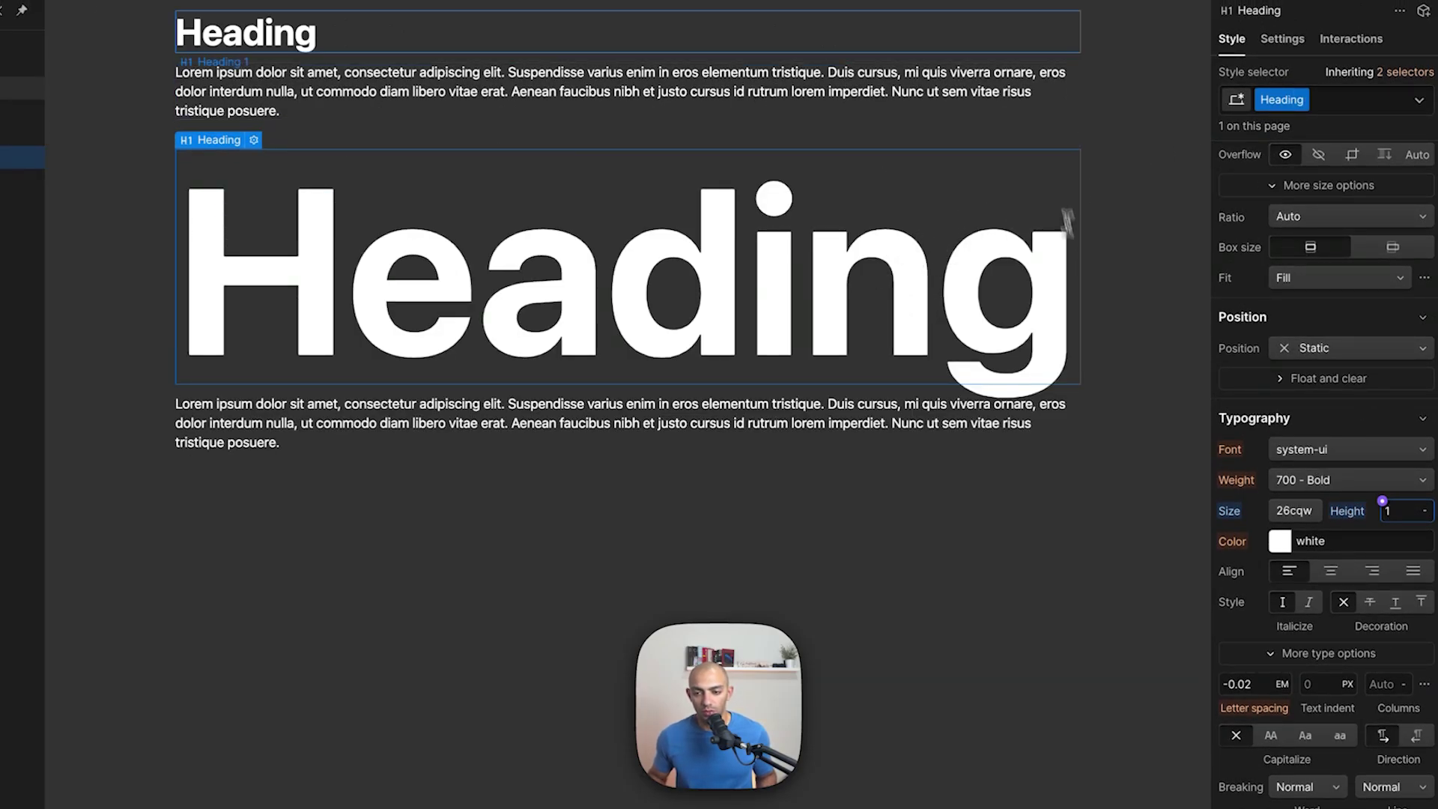
key("super+shift+p")
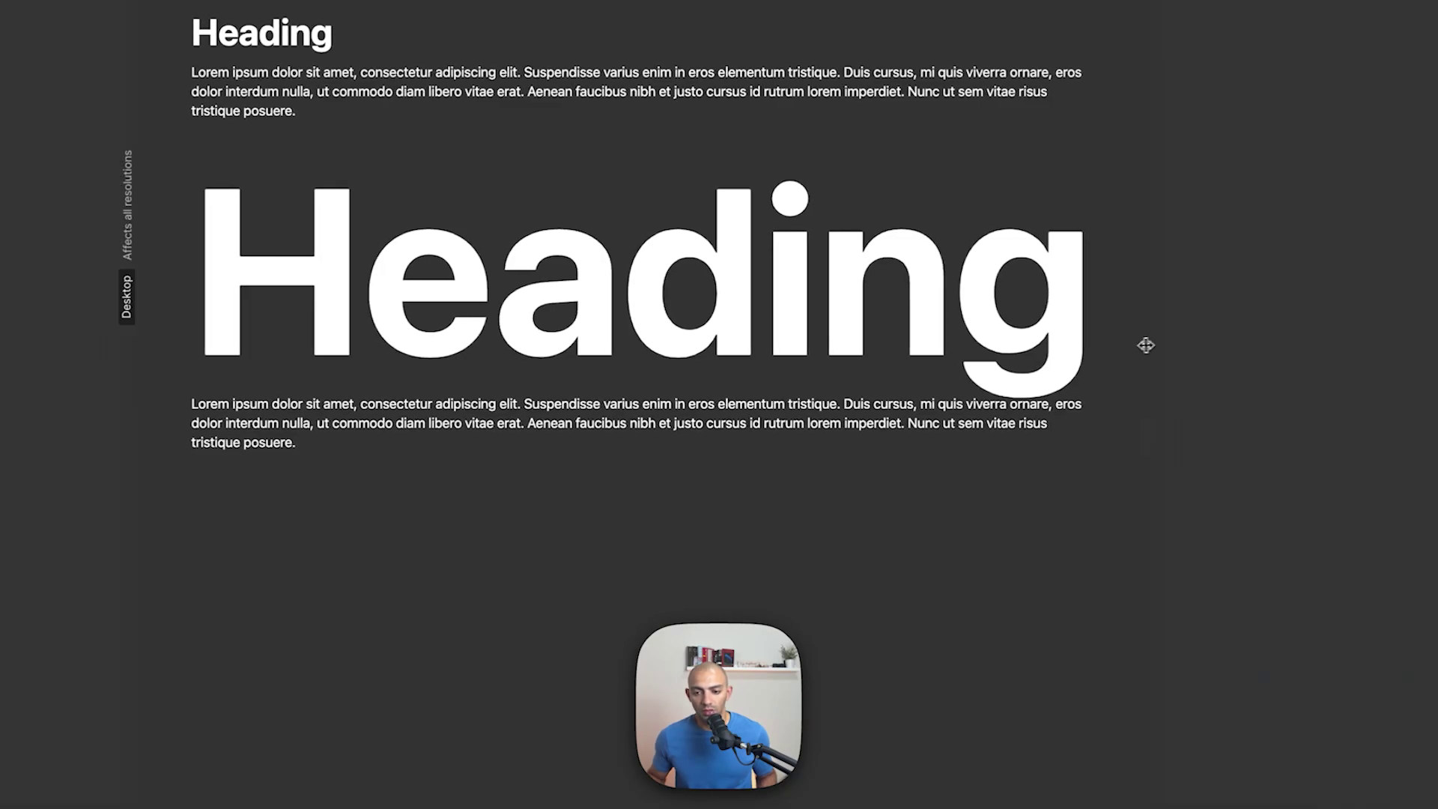
Step: Narrow the preview to Mobile landscape width so the 26cqw heading shrinks, then exit preview
left_click_drag(1146, 344, 929, 382)
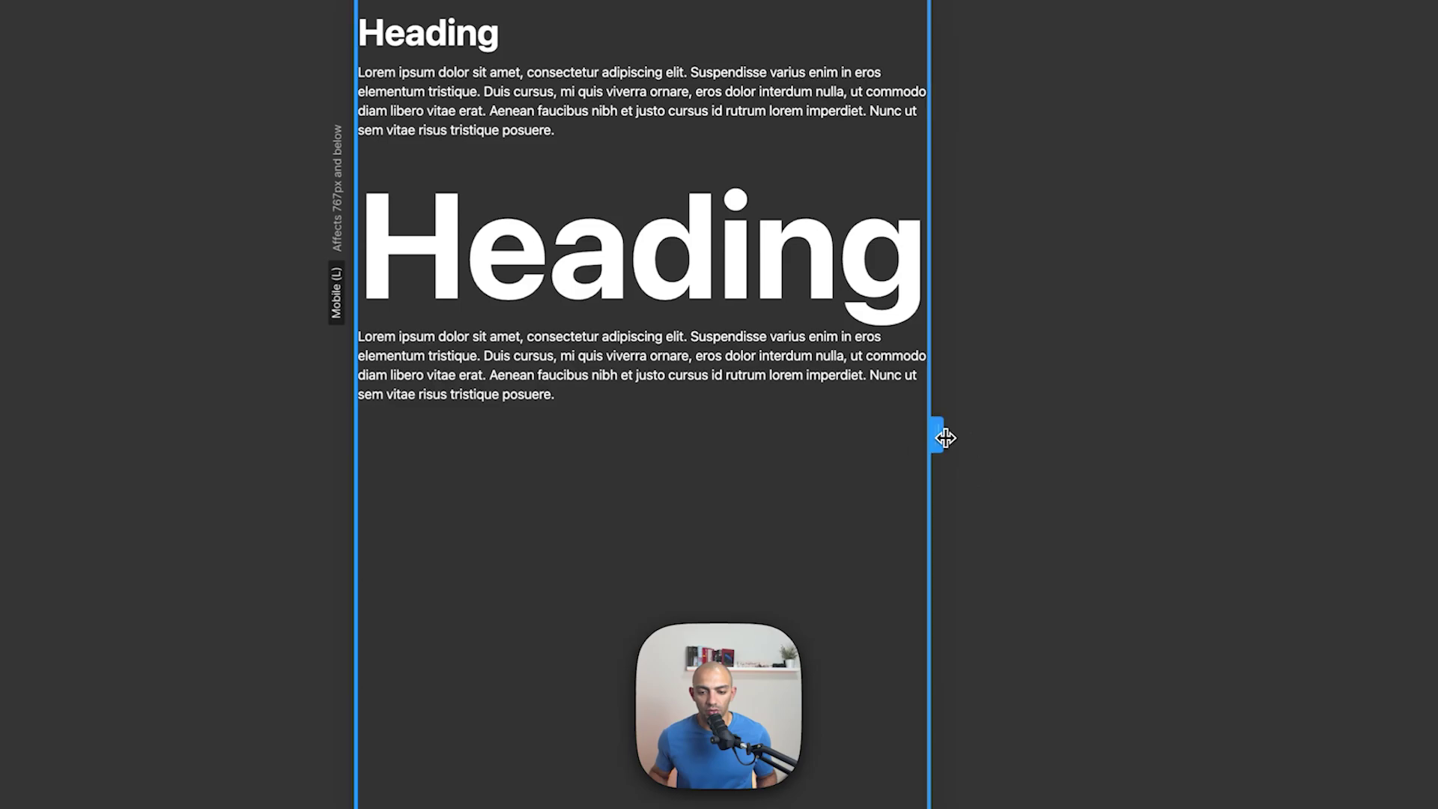
mouse_move(940, 434)
left_mouse_down()
mouse_move(793, 439)
mouse_move(1280, 437)
mouse_move(825, 433)
mouse_move(1140, 427)
mouse_move(921, 411)
mouse_move(908, 433)
mouse_move(944, 438)
left_mouse_up()
double_click(496, 51)
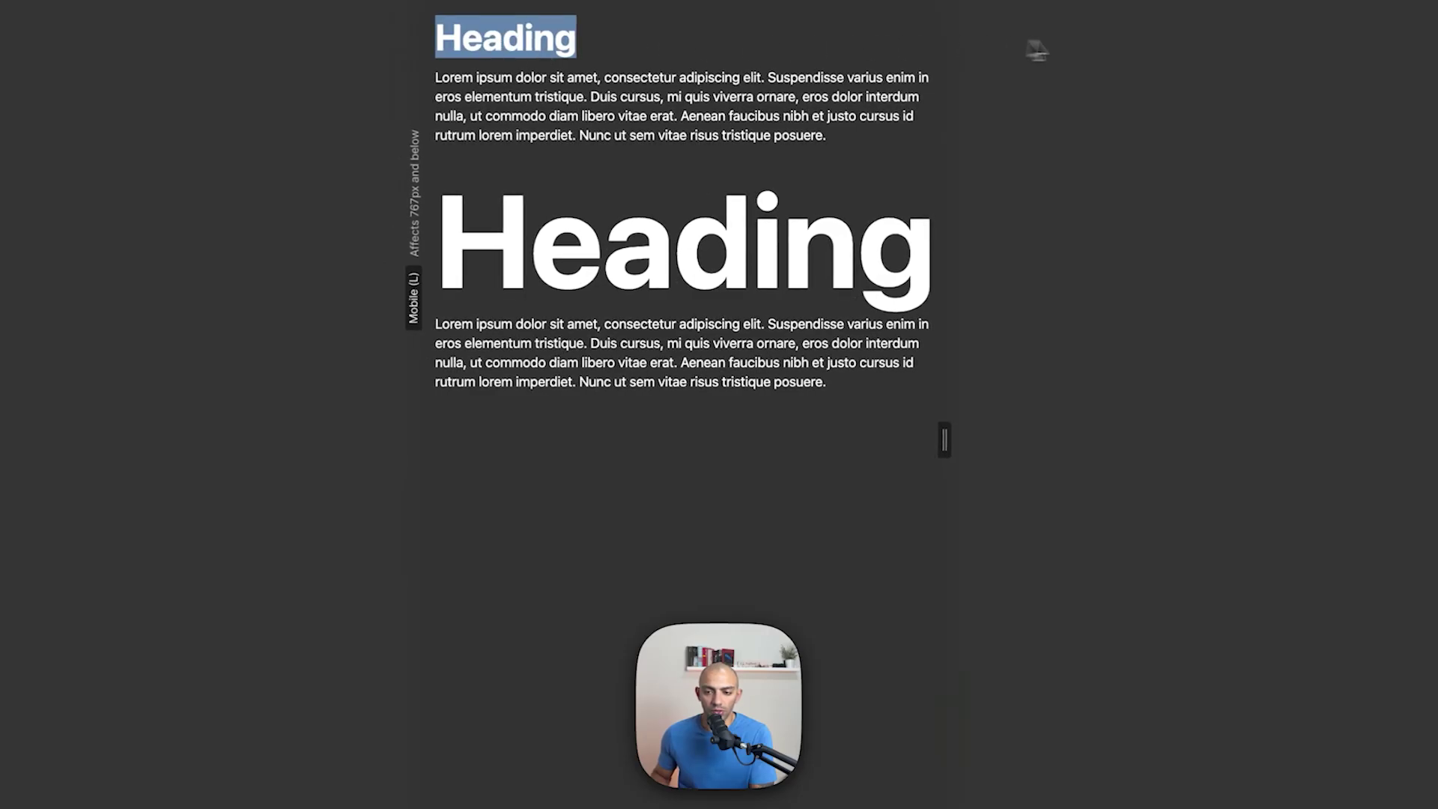
key("super+shift+p")
Step: Set the first heading to 10rem with line height 1, then preview it at a narrower width
left_click(513, 74)
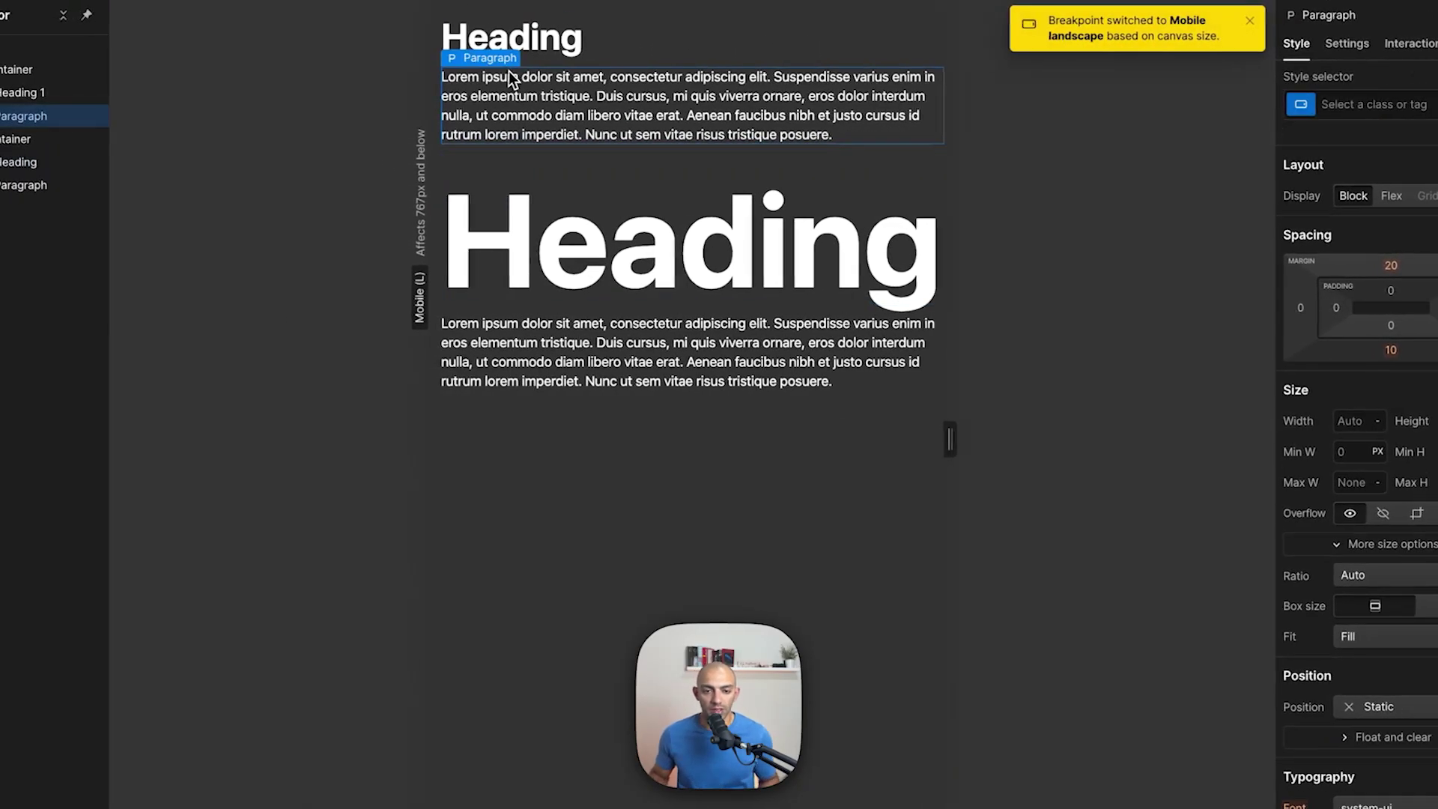
left_click(486, 39)
left_click(1283, 797)
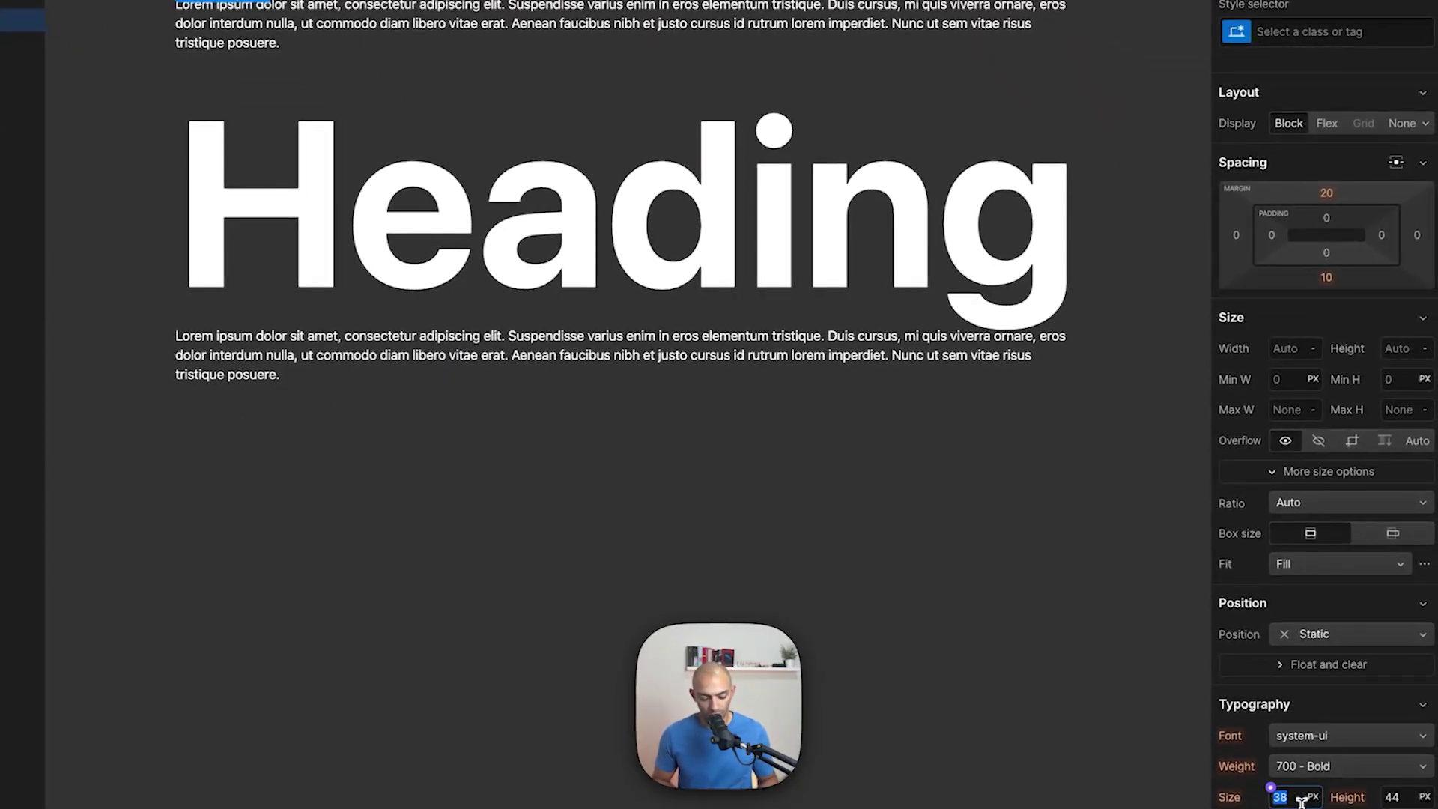
type("4rem")
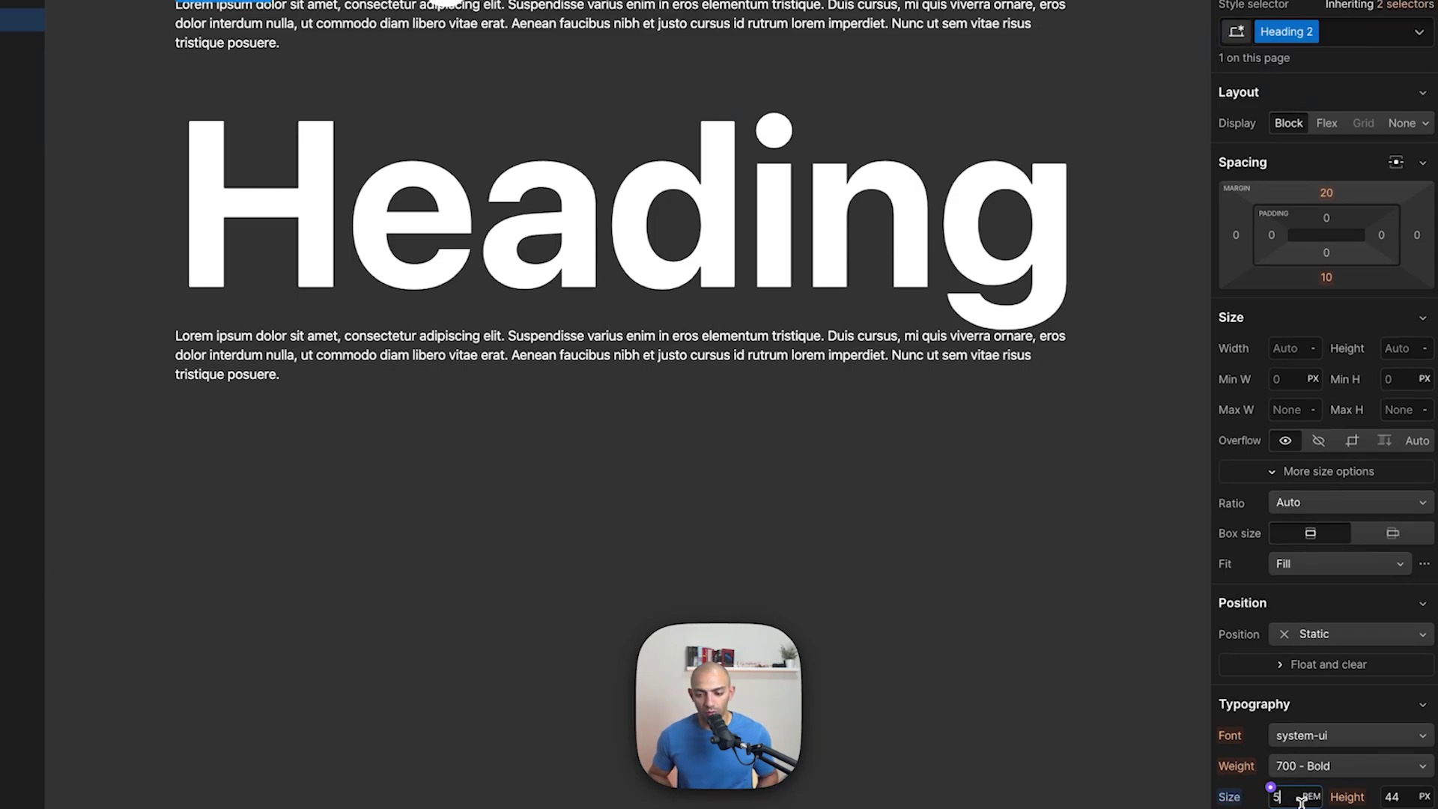
key("BackSpace")
type("10")
key("Tab")
key("Return")
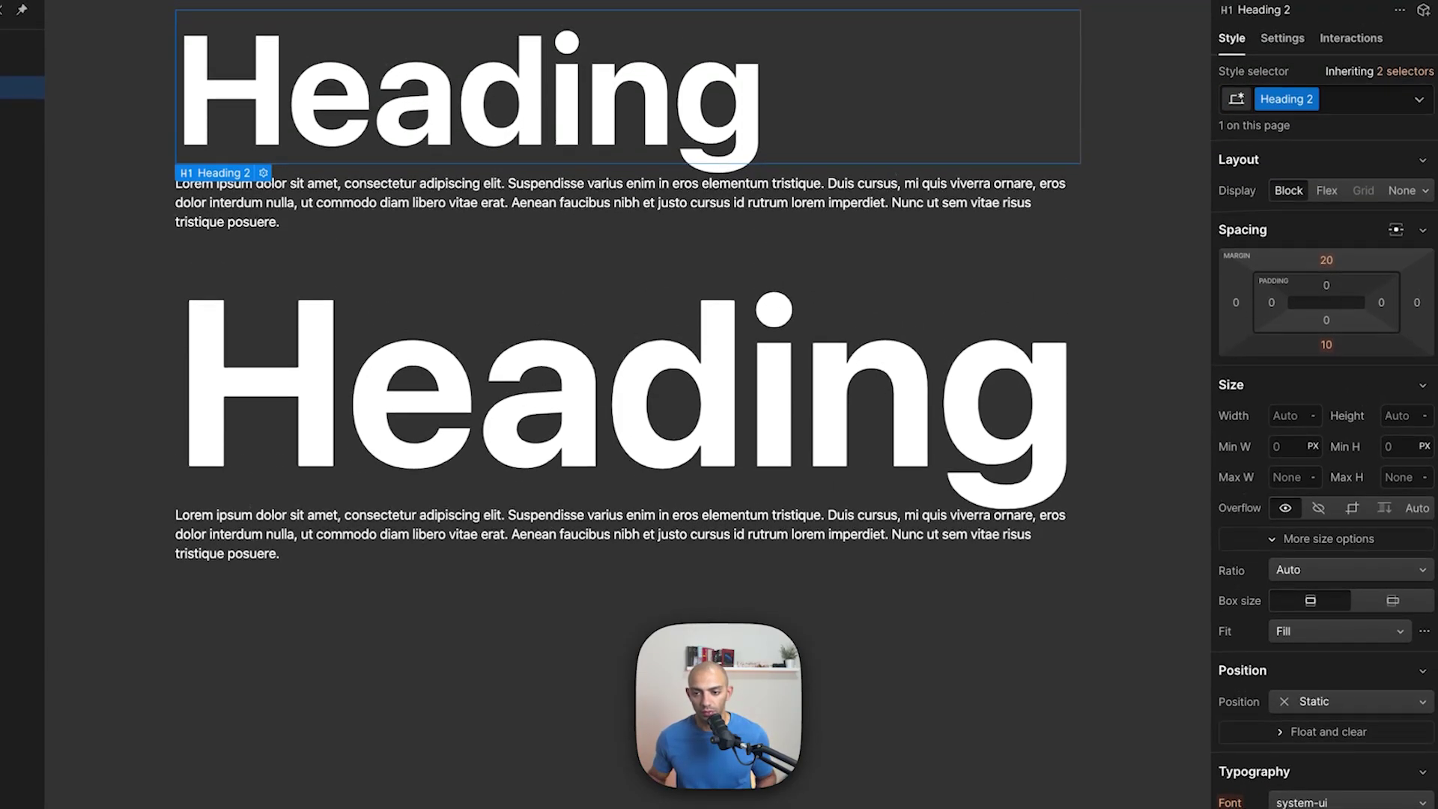
key("super+shift+p")
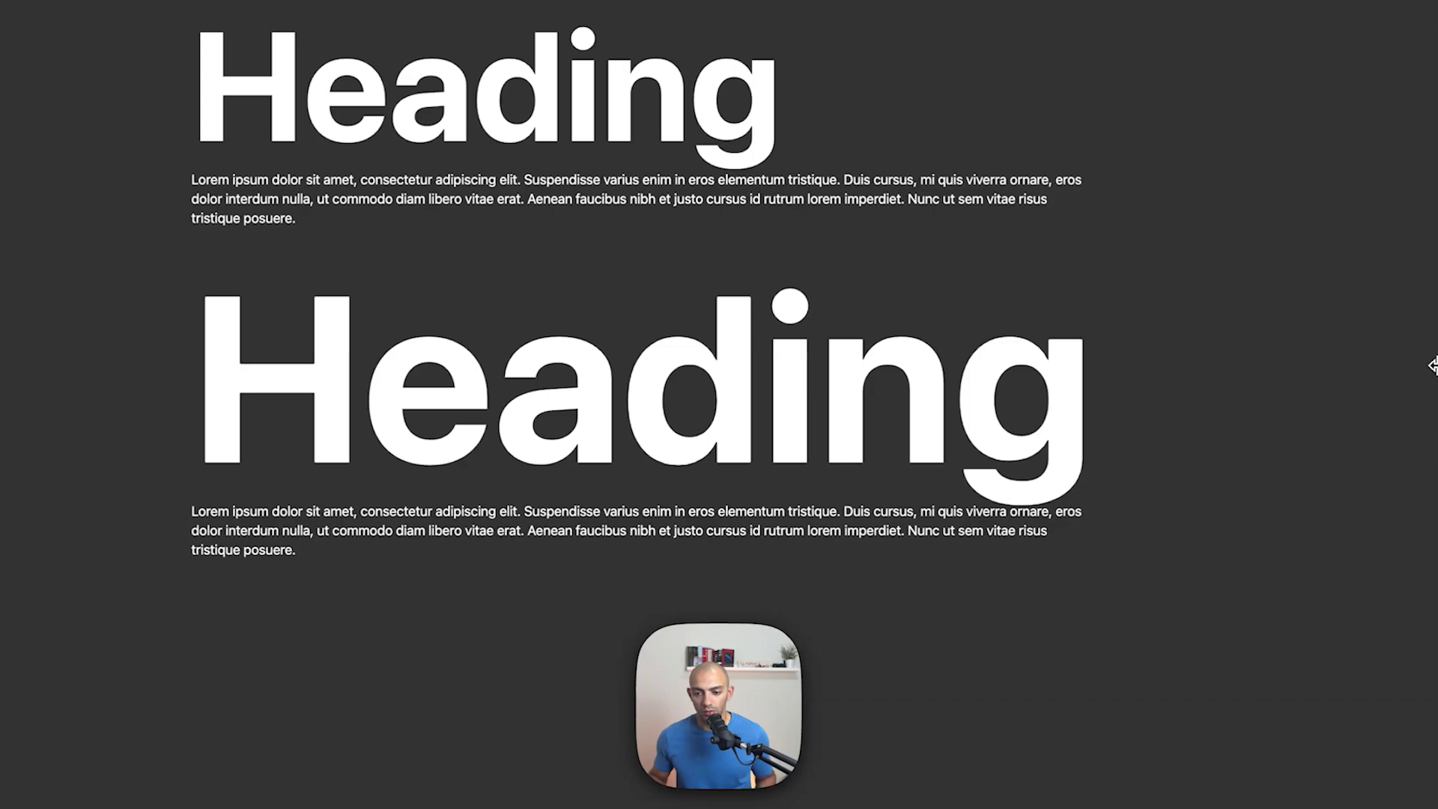
left_click_drag(1432, 365, 1329, 433)
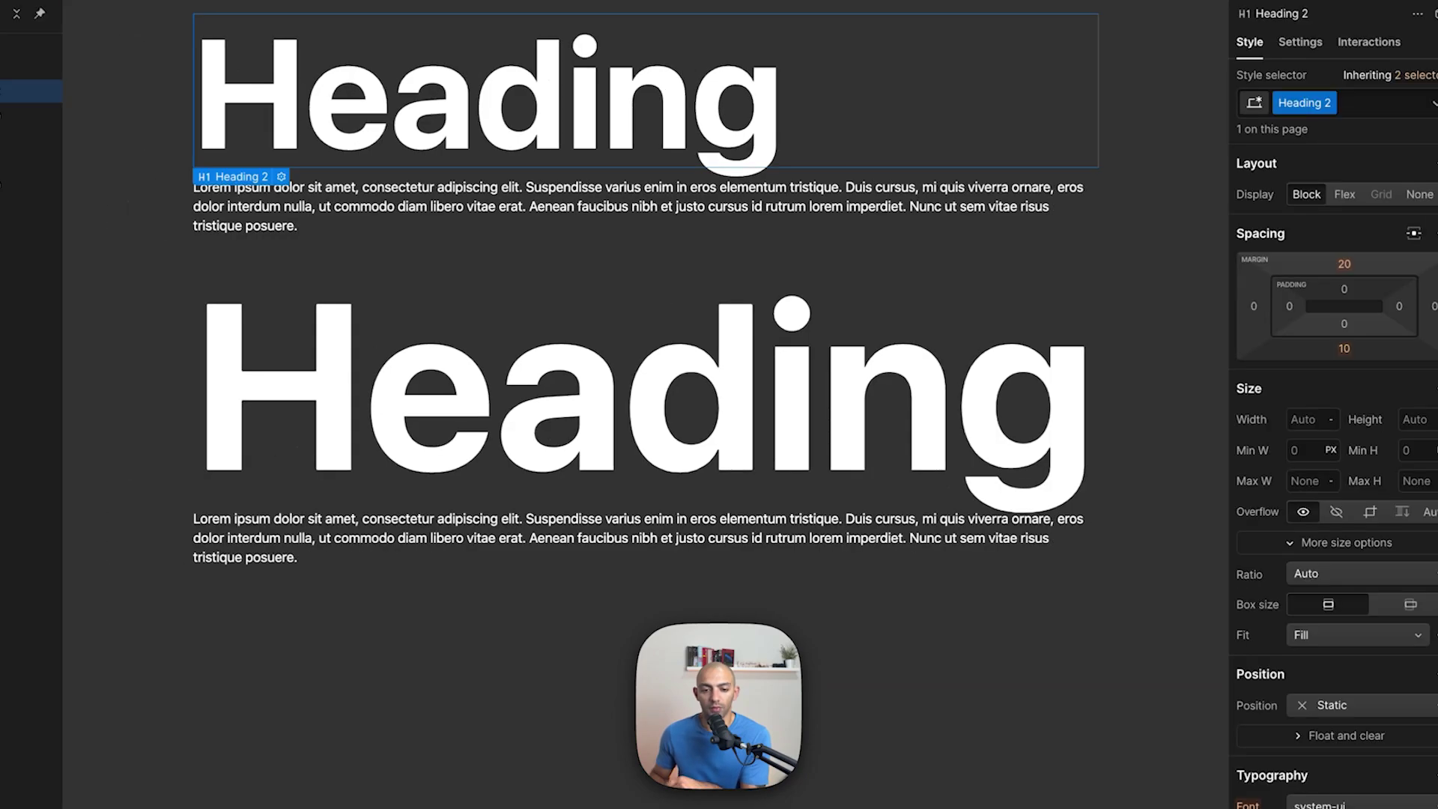
Step: Exit preview onto the second heading, then select the capitalised Container in the Navigator
left_click(815, 357)
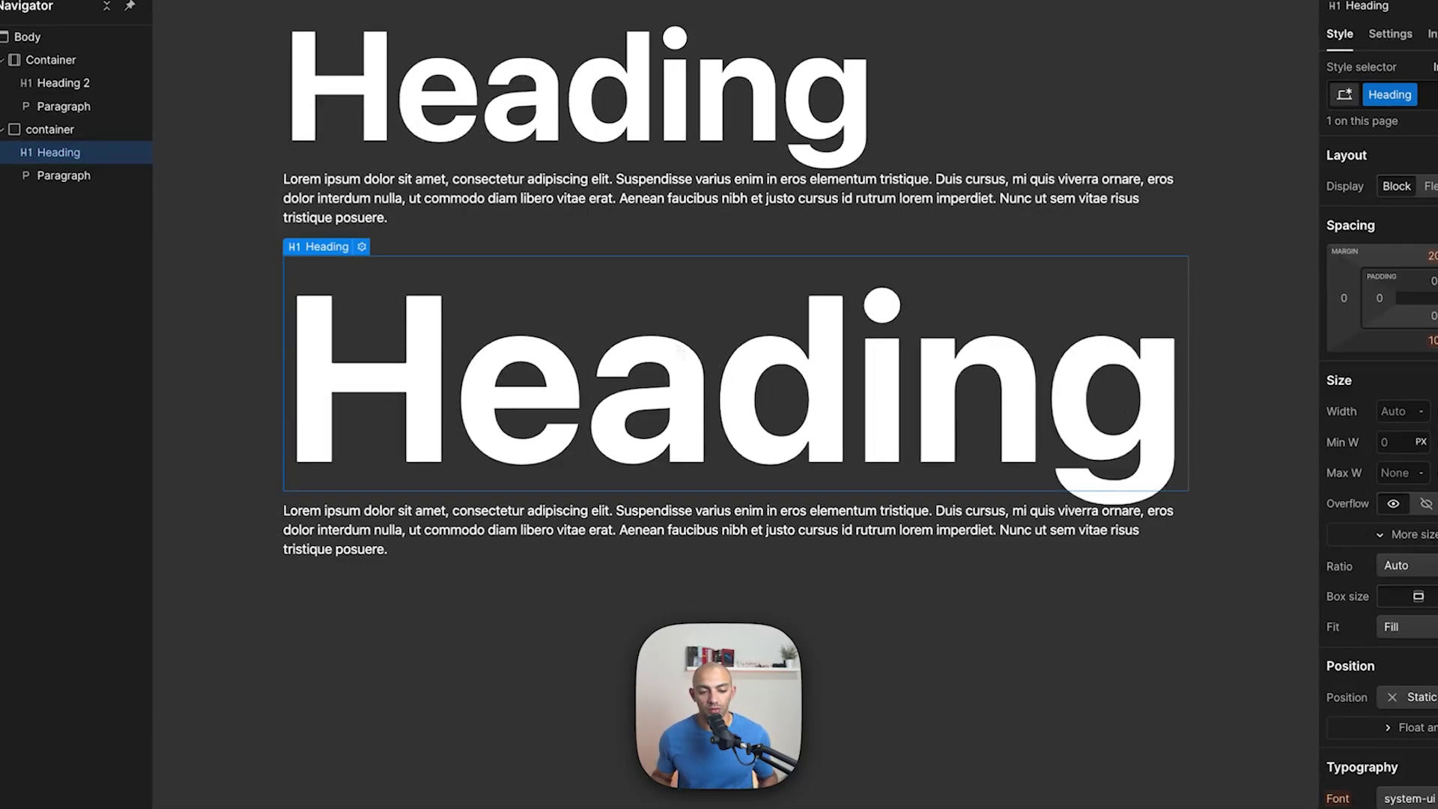
left_click(50, 60)
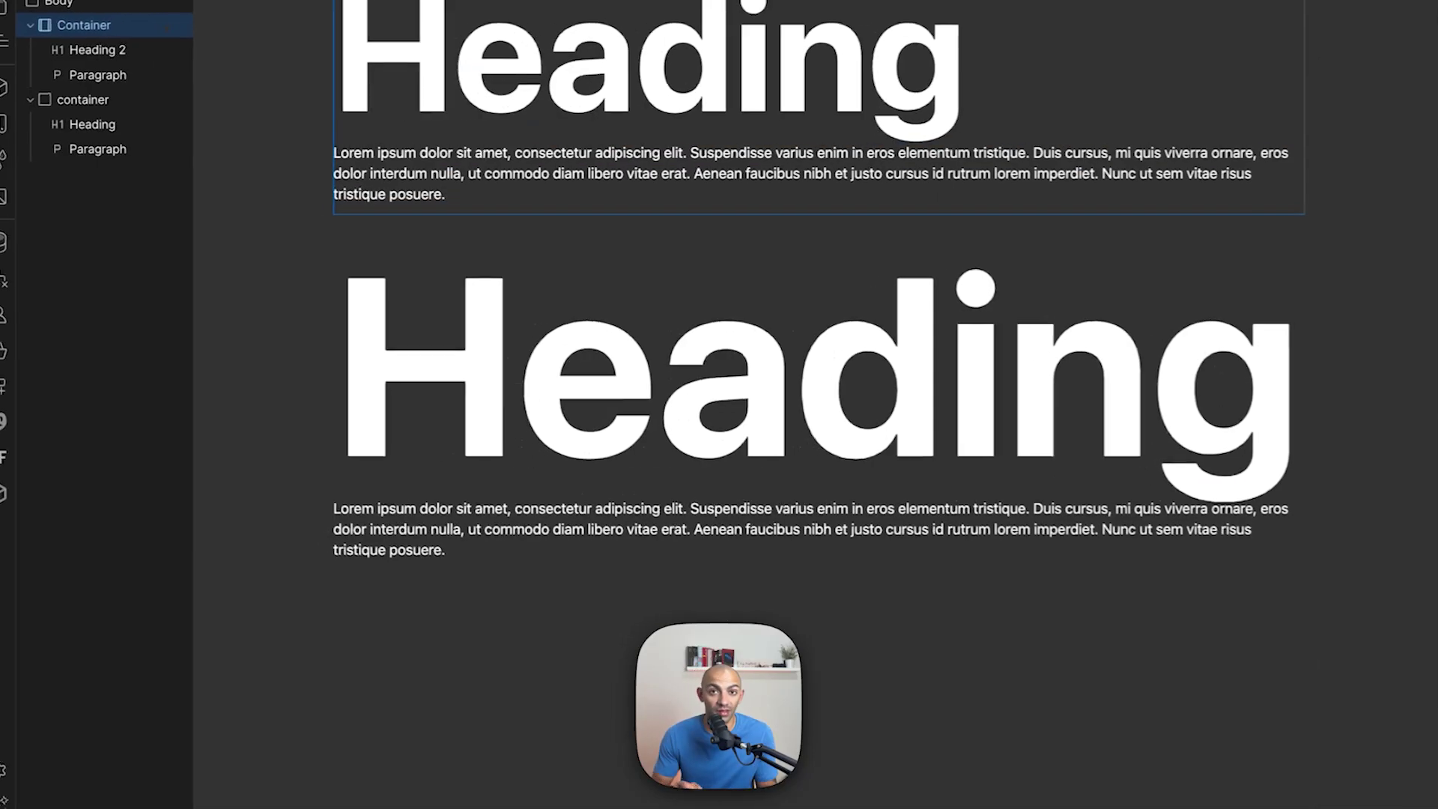